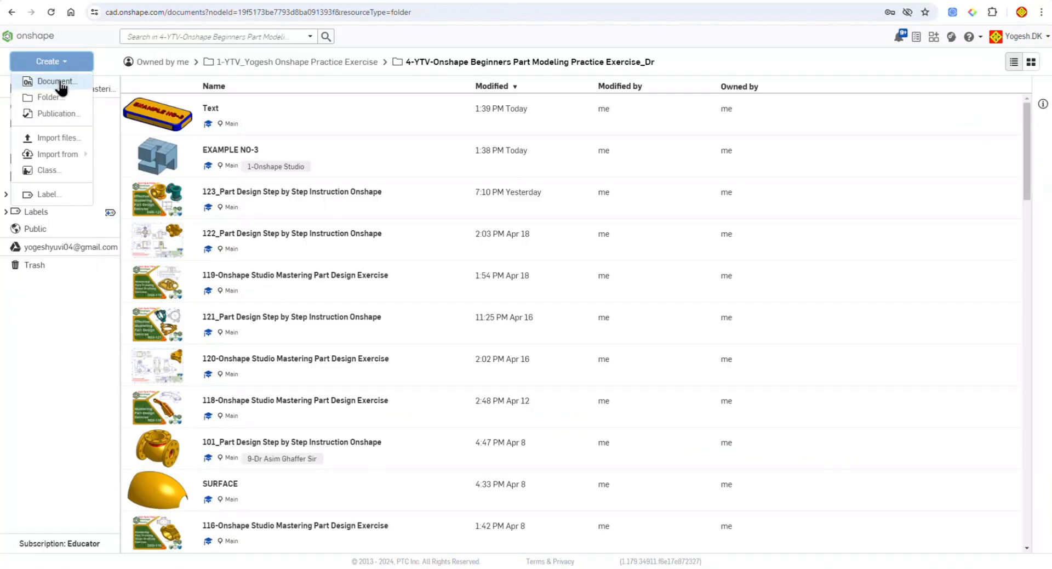
Create a new document named EXAMPLE NO-2 in the current folder
{"action": "left_click", "coordinate": [61, 86]}
{"action": "type", "text": "EXAMP"}
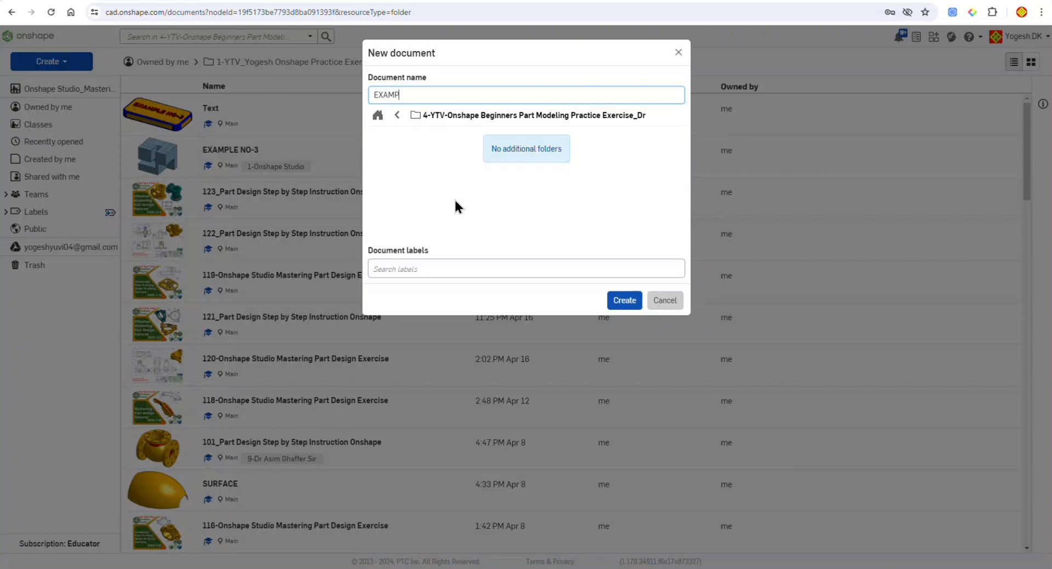
{"action": "type", "text": "LE NO-2"}
{"action": "left_click", "coordinate": [627, 300]}
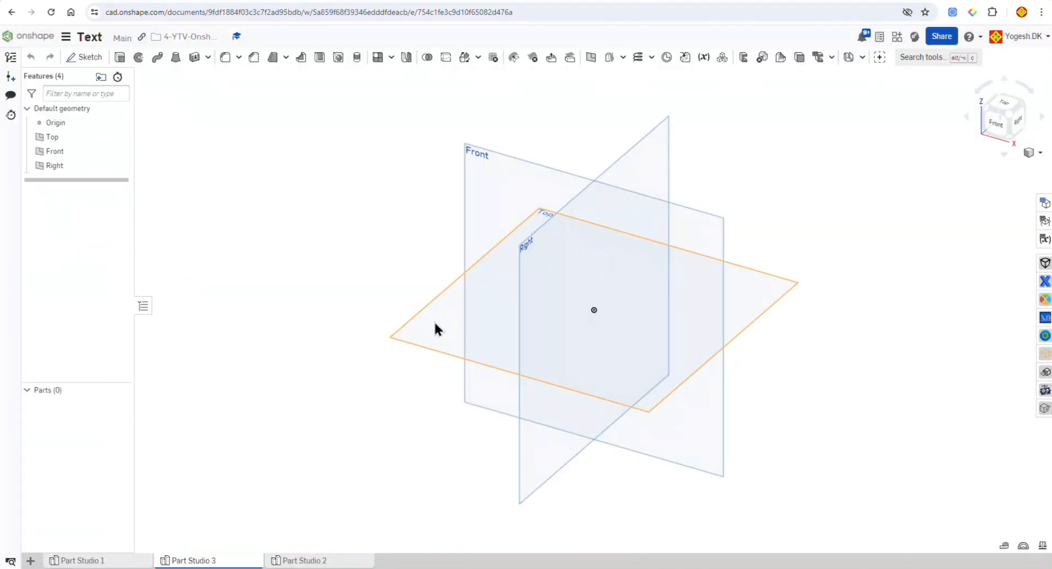
Start a new sketch on the Top plane and view it face-on
{"action": "left_click", "coordinate": [435, 323]}
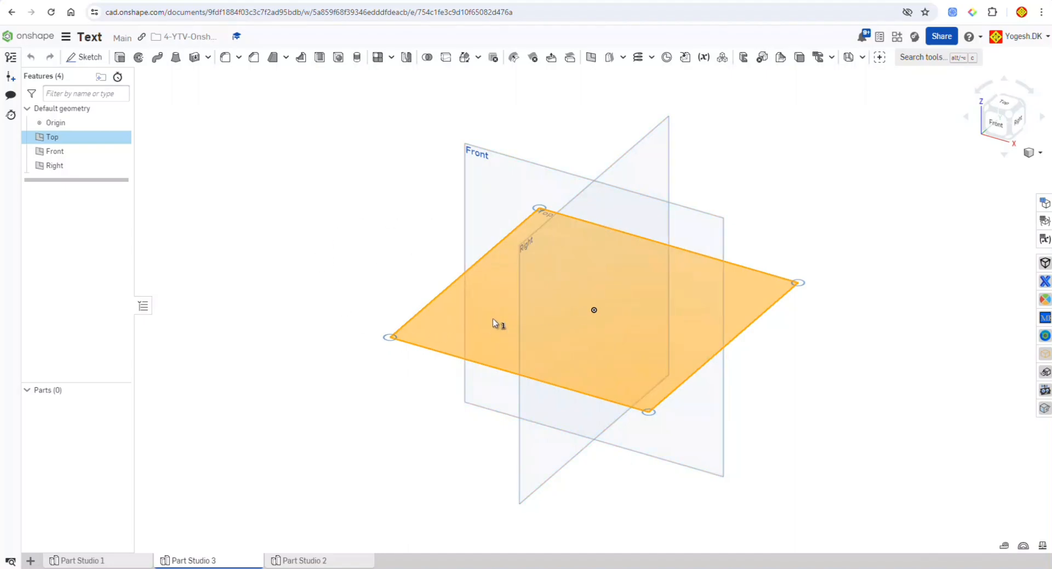
{"action": "left_click", "coordinate": [424, 311]}
{"action": "left_click", "coordinate": [424, 311]}
{"action": "key", "text": "shift+s"}
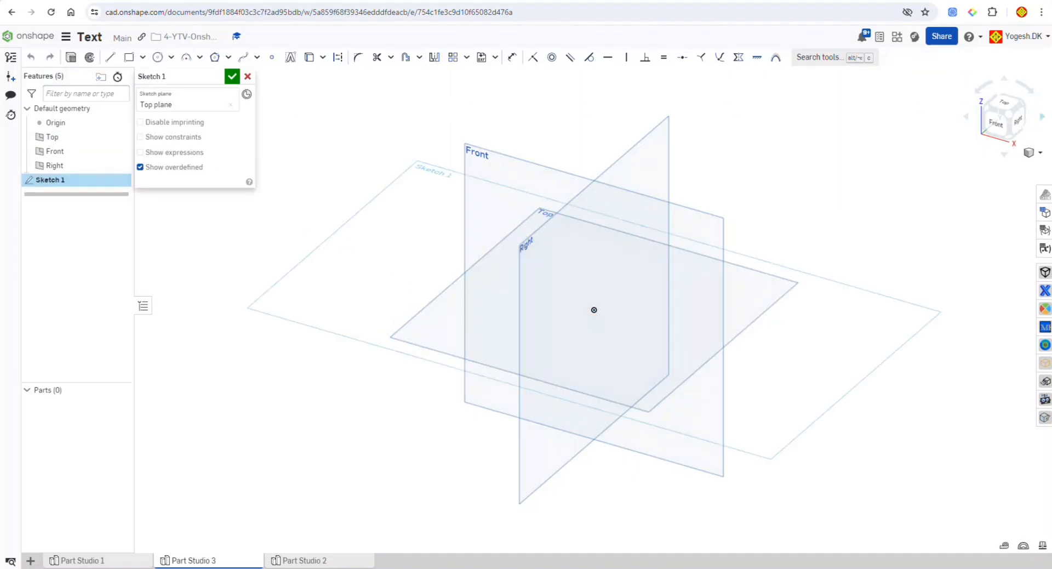
{"action": "left_click", "coordinate": [1004, 105]}
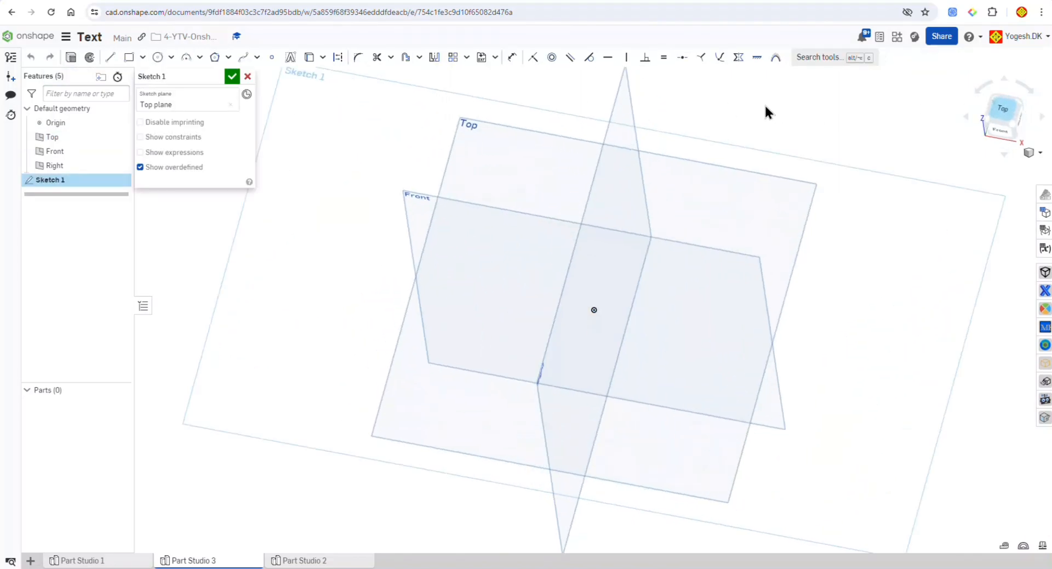
Sketch a centre-point circle about 48 mm in diameter centred on the origin
{"action": "left_click", "coordinate": [171, 57]}
{"action": "left_click", "coordinate": [186, 77]}
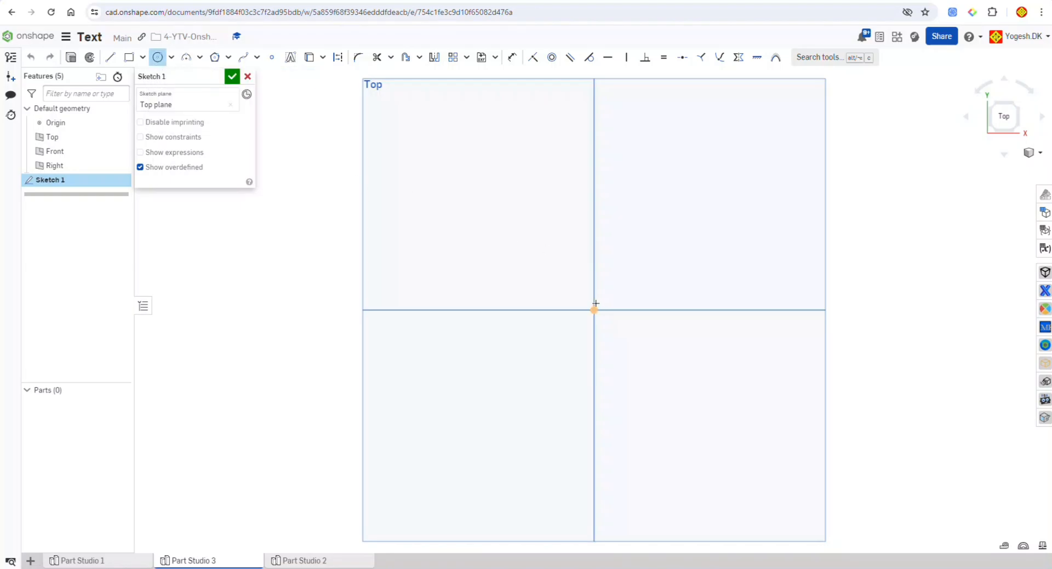
{"action": "left_click", "coordinate": [594, 310]}
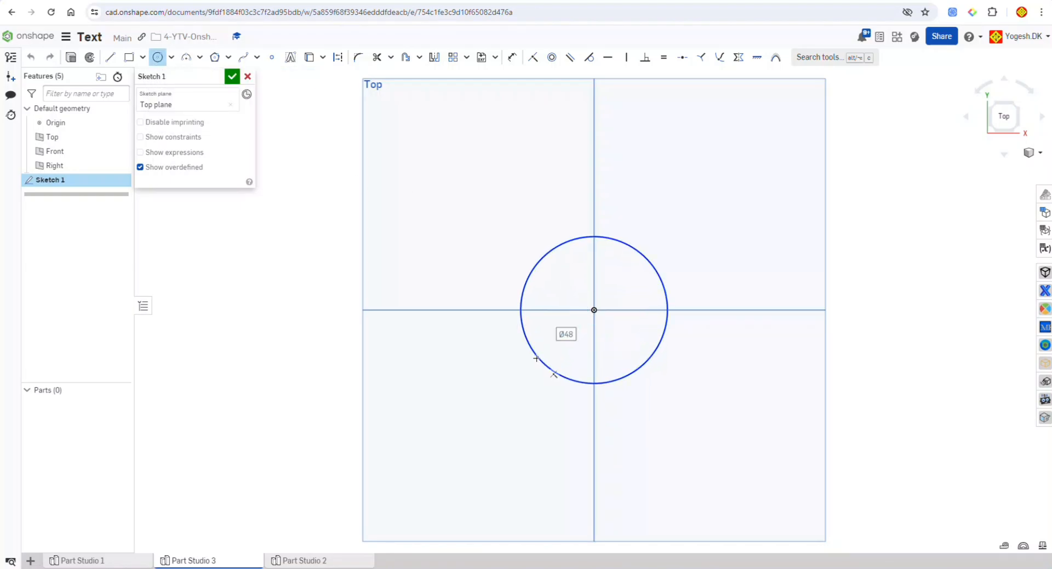
{"action": "left_click", "coordinate": [535, 348]}
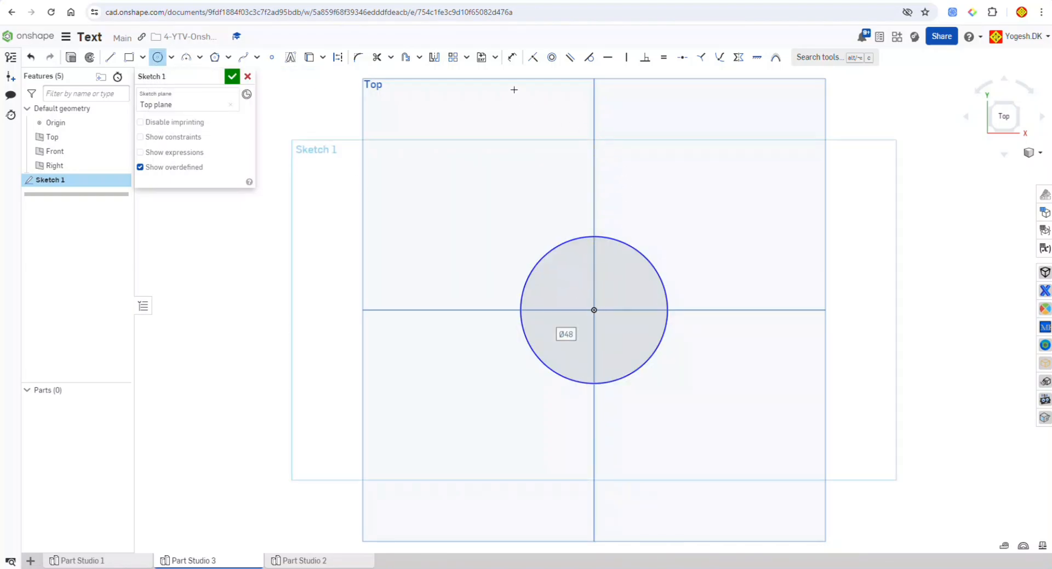
Dimension the circle's diameter at 20 mm
{"action": "left_click", "coordinate": [511, 57]}
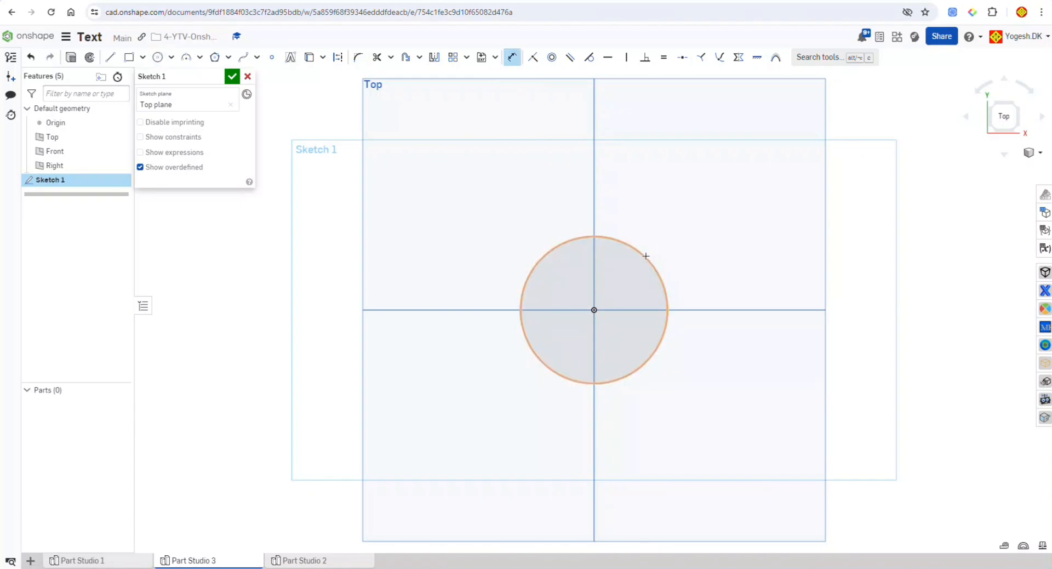
{"action": "left_click", "coordinate": [648, 253]}
{"action": "left_click", "coordinate": [706, 244]}
{"action": "type", "text": "20"}
{"action": "key", "text": "Return"}
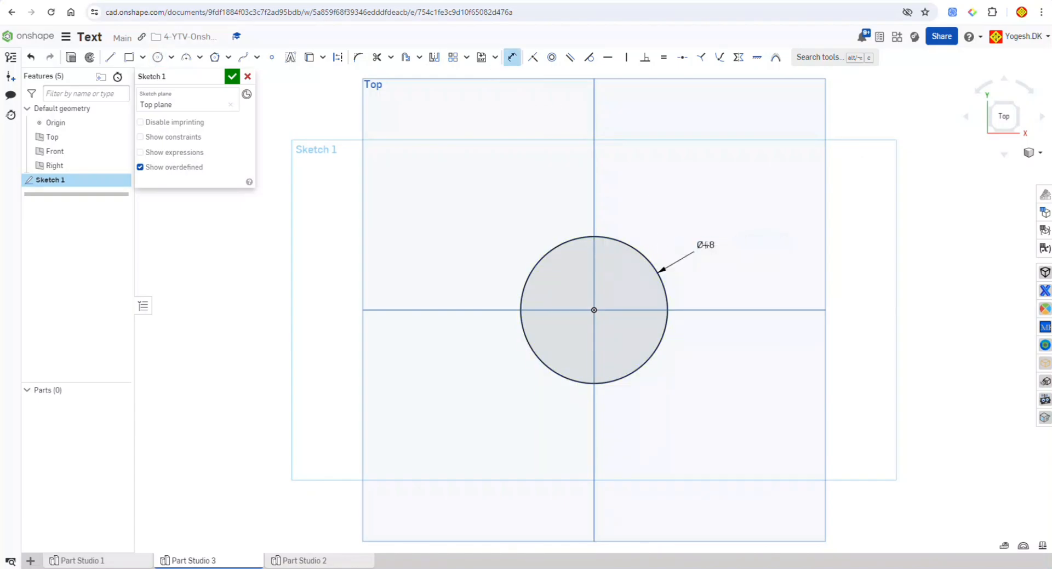
{"action": "key", "text": "Escape"}
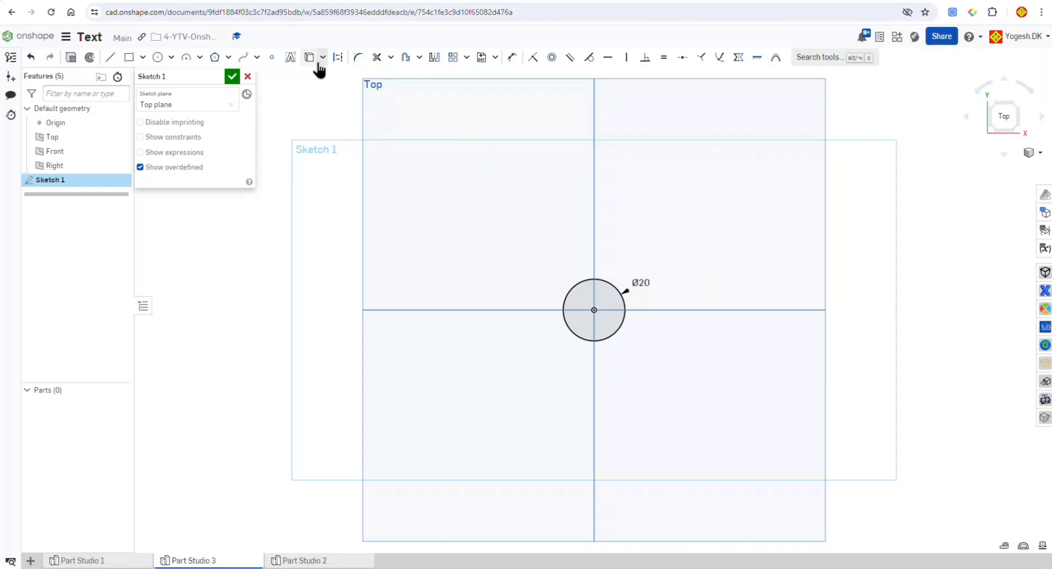
Sketch a four-sided circumscribed polygon centred on the origin, with a construction circle about 75 mm in diameter
{"action": "left_click", "coordinate": [228, 57]}
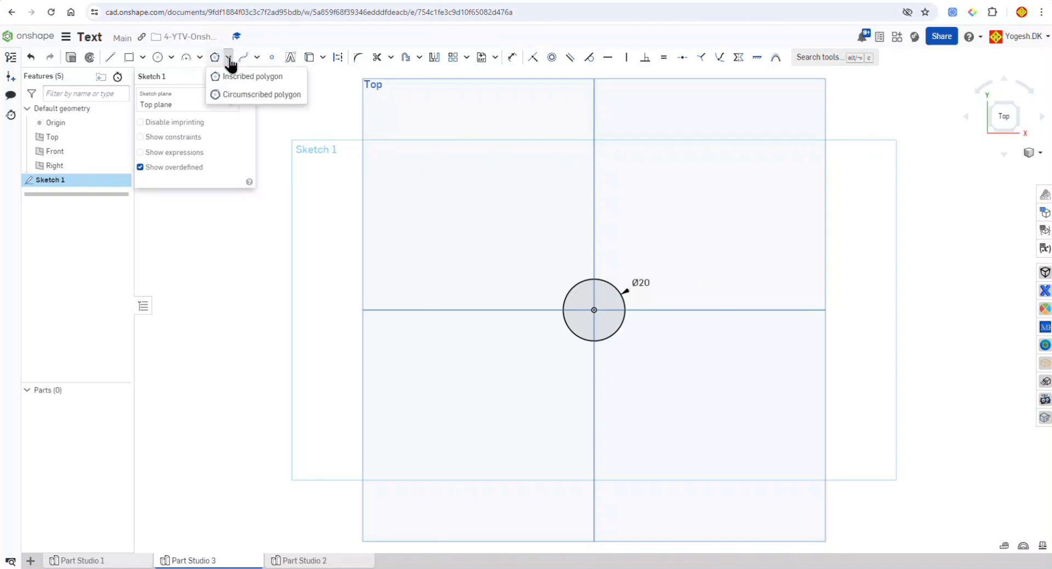
{"action": "left_click", "coordinate": [230, 95]}
{"action": "left_click", "coordinate": [595, 309]}
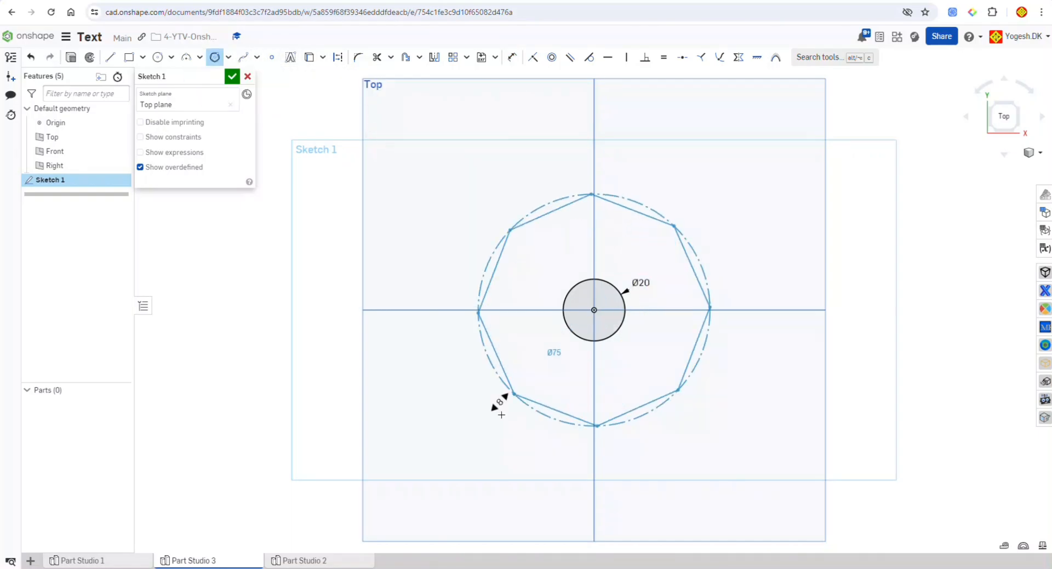
{"action": "key", "text": "Down"}
{"action": "key", "text": "Down"}
{"action": "key", "text": "Down"}
{"action": "key", "text": "Down"}
{"action": "left_click", "coordinate": [542, 392]}
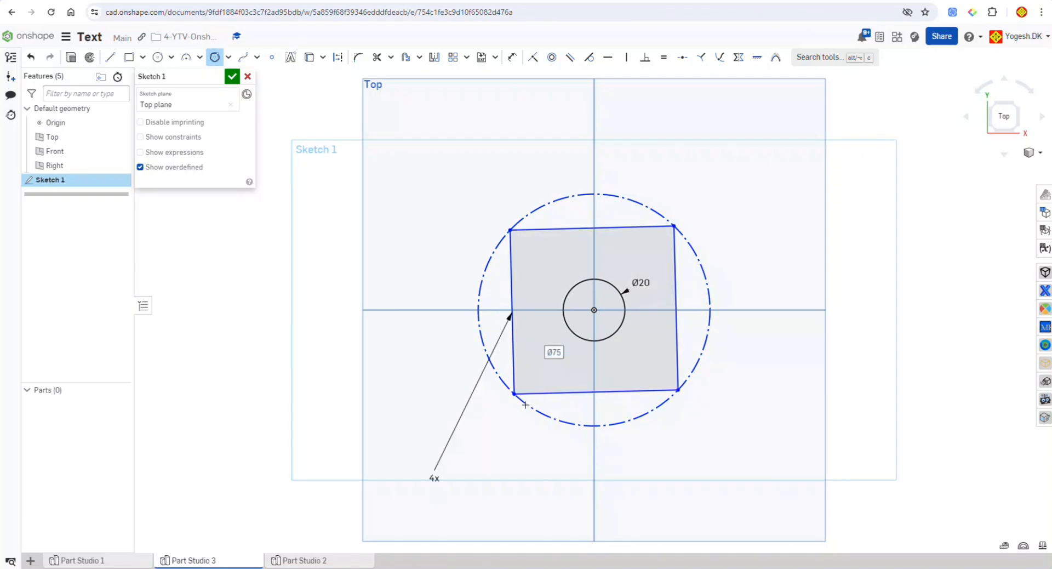
Change the polygon to 3 sides and constrain its left side to be vertical
{"action": "left_click", "coordinate": [436, 479]}
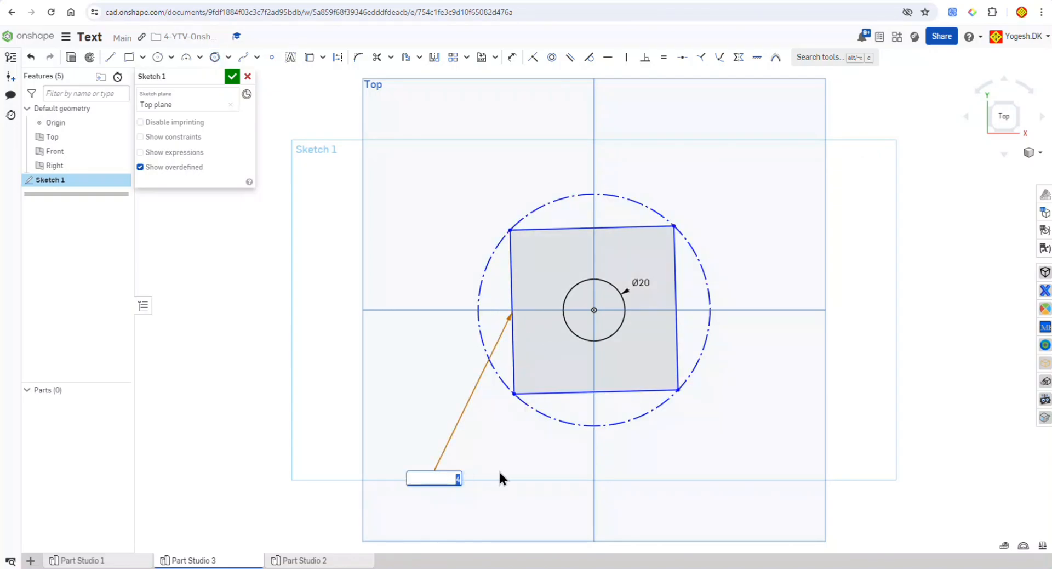
{"action": "type", "text": "3"}
{"action": "key", "text": "Return"}
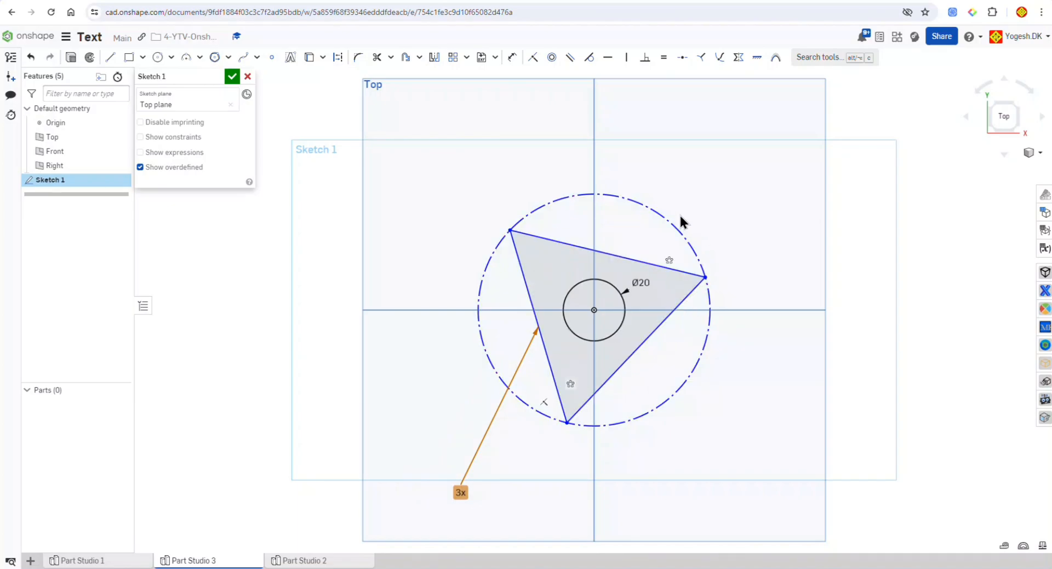
{"action": "left_click", "coordinate": [626, 57]}
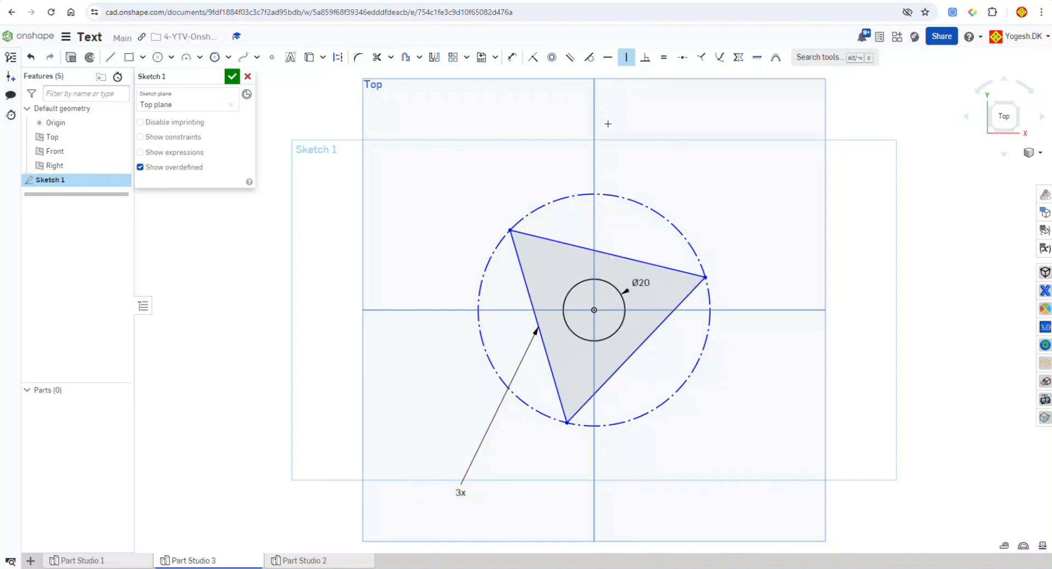
{"action": "left_click", "coordinate": [524, 274]}
{"action": "key", "text": "Escape"}
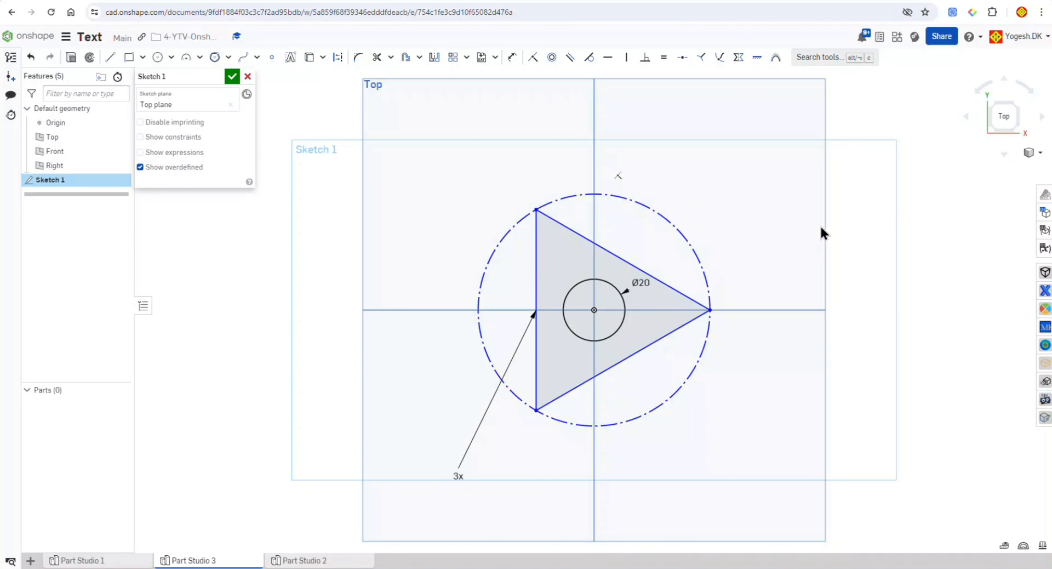
Move the circle's diameter label clear of the geometry, dimension the triangle's vertical side at 60 mm and finish the sketch
{"action": "left_click_drag", "start_coordinate": [644, 285], "coordinate": [665, 244]}
{"action": "left_click", "coordinate": [512, 57]}
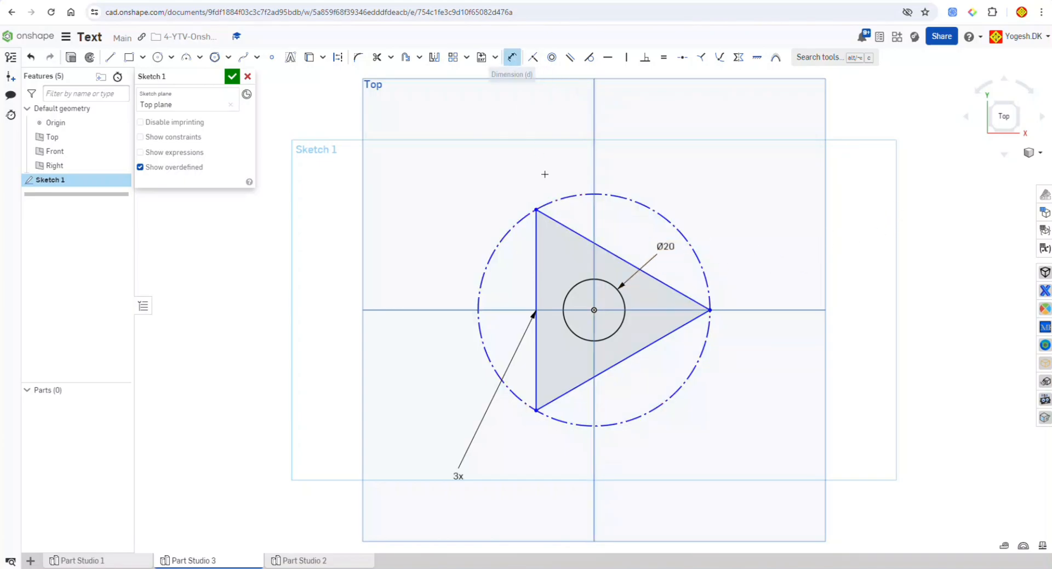
{"action": "left_click", "coordinate": [536, 269]}
{"action": "left_click", "coordinate": [427, 288]}
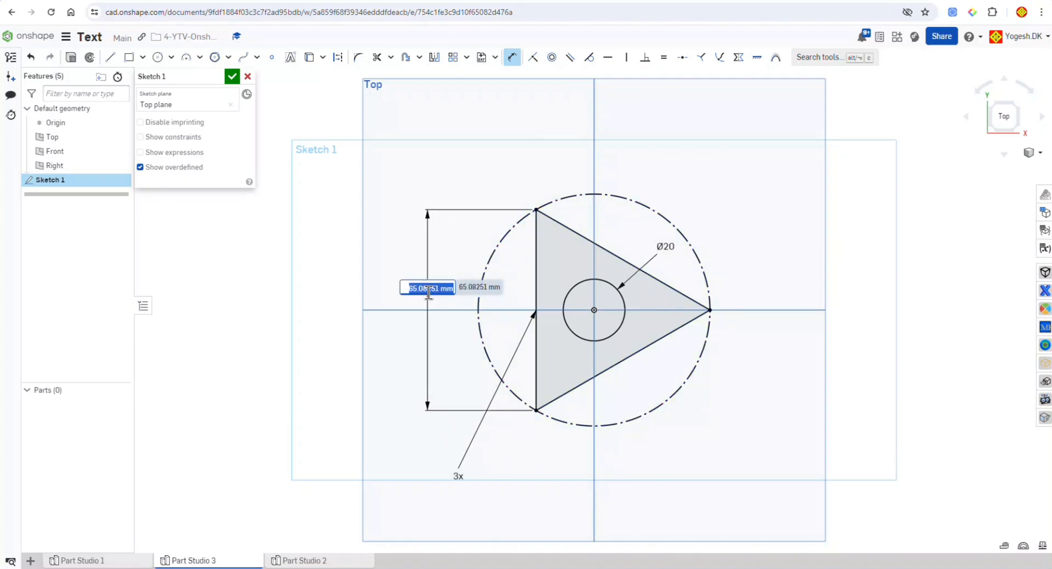
{"action": "type", "text": "60"}
{"action": "key", "text": "Return"}
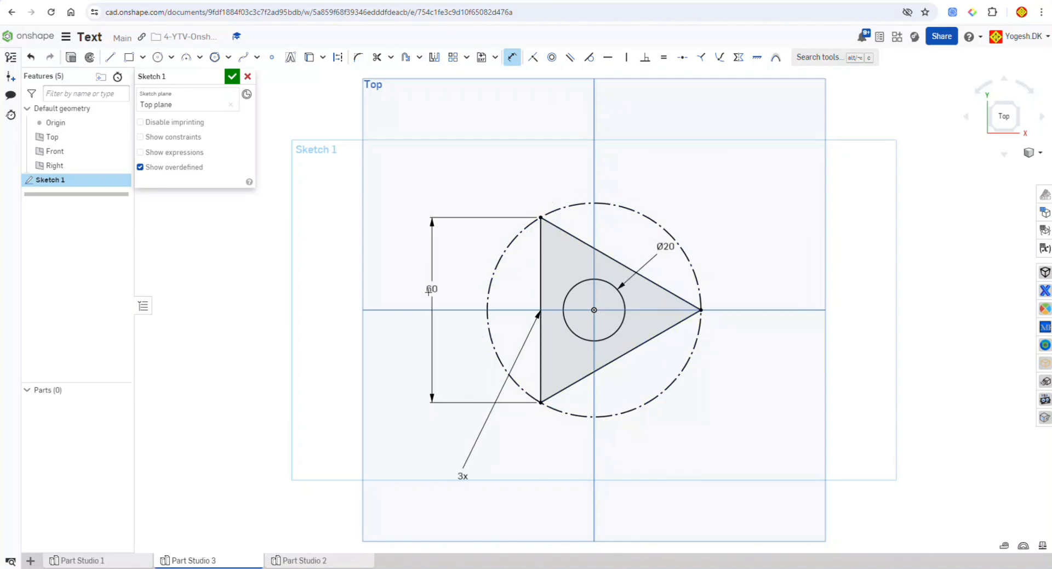
{"action": "key", "text": "Escape"}
{"action": "left_click", "coordinate": [233, 77]}
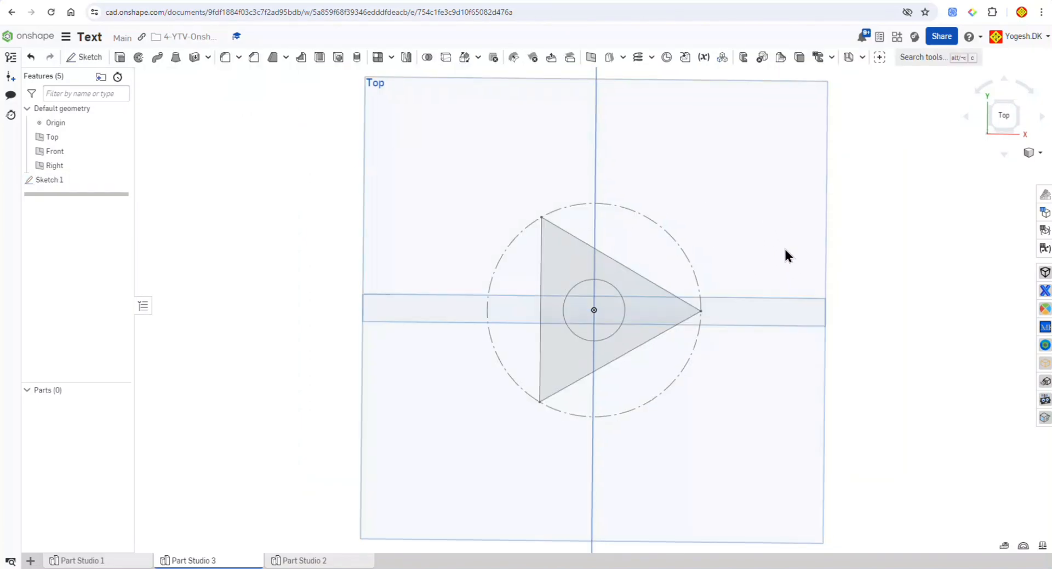
Hide the planes and extrude the triangular region around the circle as a new solid, 50 mm deep and symmetric
{"action": "right_click_drag", "start_coordinate": [784, 256], "coordinate": [780, 221]}
{"action": "key", "text": "p"}
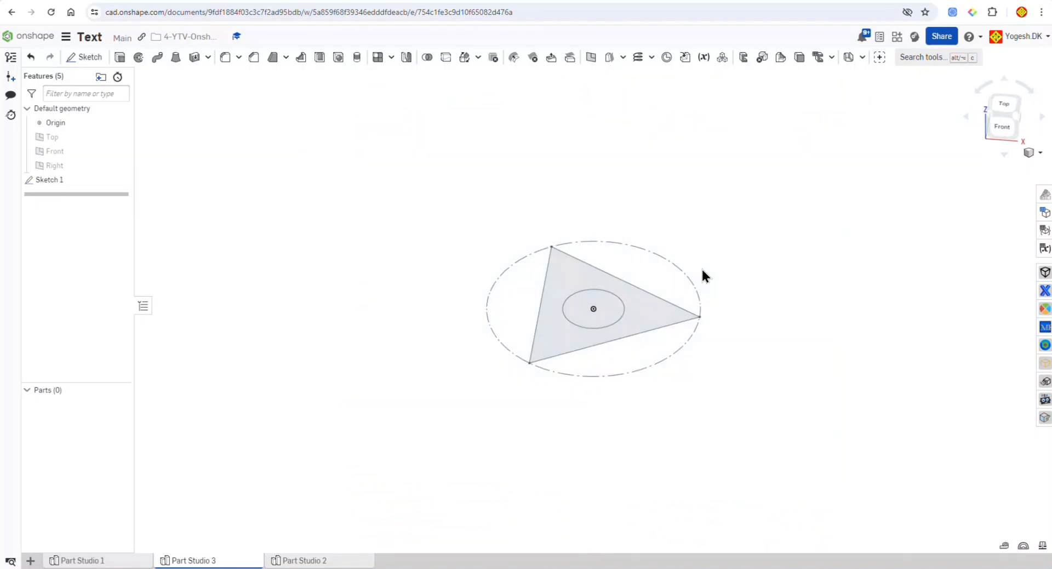
{"action": "left_click", "coordinate": [656, 311]}
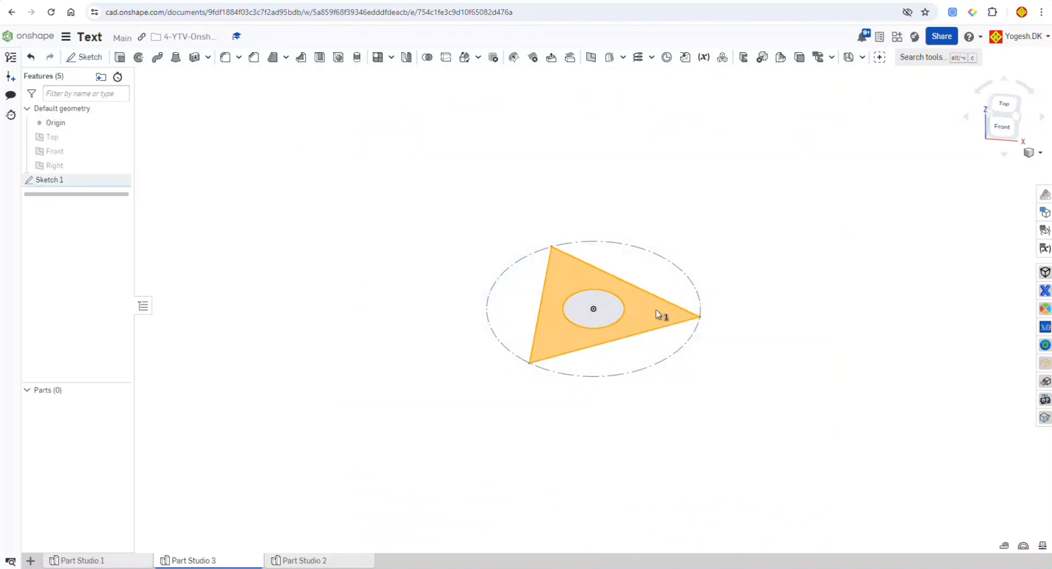
{"action": "left_click", "coordinate": [120, 58]}
{"action": "left_click", "coordinate": [198, 173]}
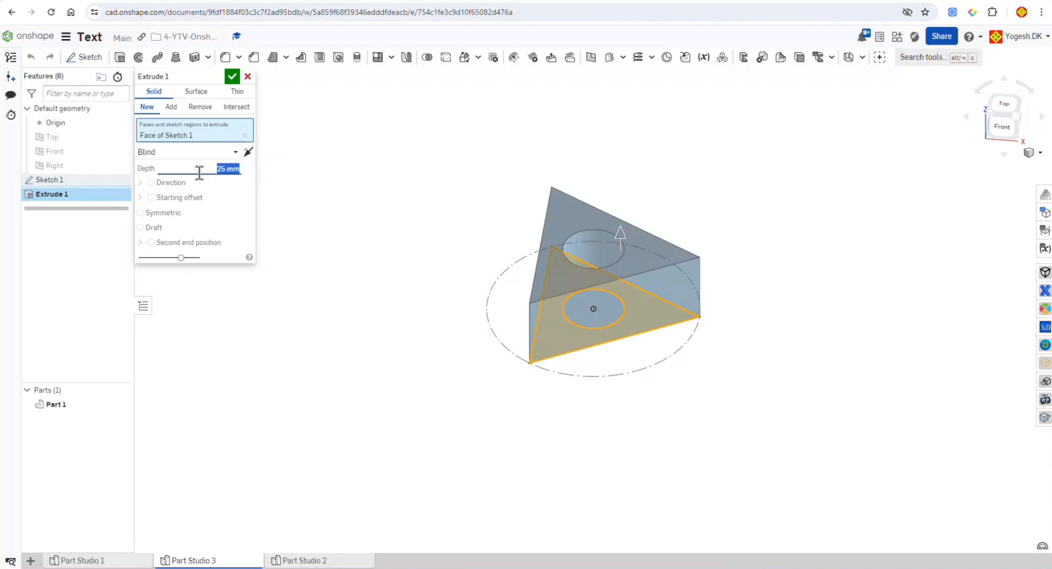
{"action": "type", "text": "50"}
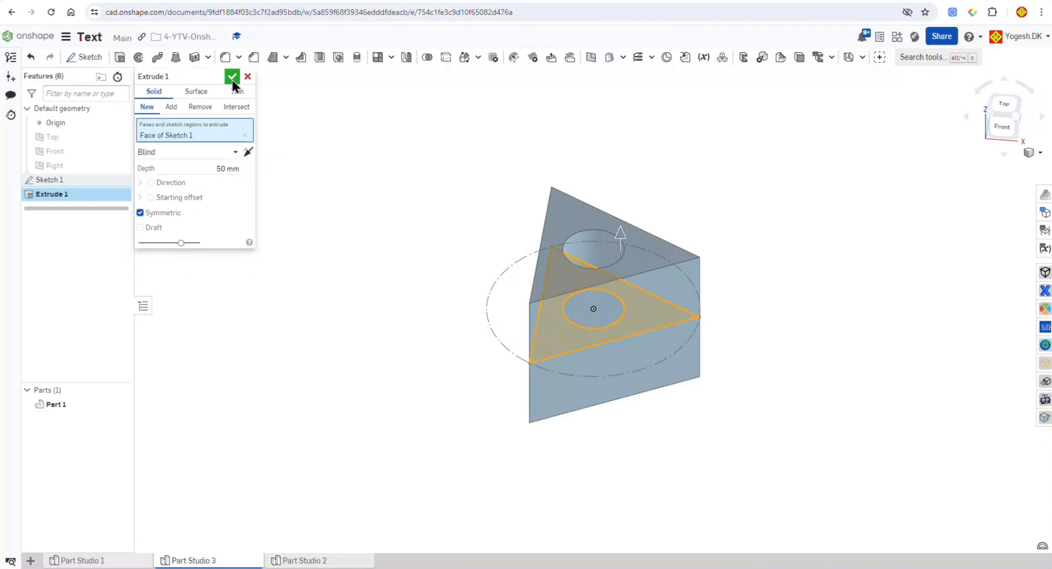
{"action": "left_click", "coordinate": [232, 78]}
Chamfer the three outer edges of the prism's top face with a 5 mm distance at 45 degrees
{"action": "right_click_drag", "start_coordinate": [448, 181], "coordinate": [464, 186]}
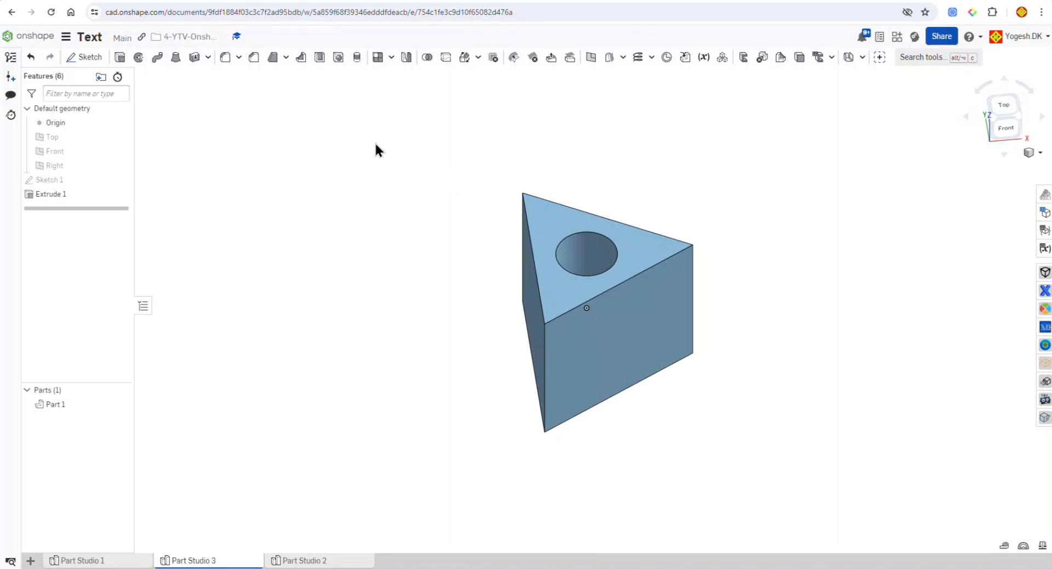
{"action": "left_click", "coordinate": [254, 57]}
{"action": "left_click", "coordinate": [216, 156]}
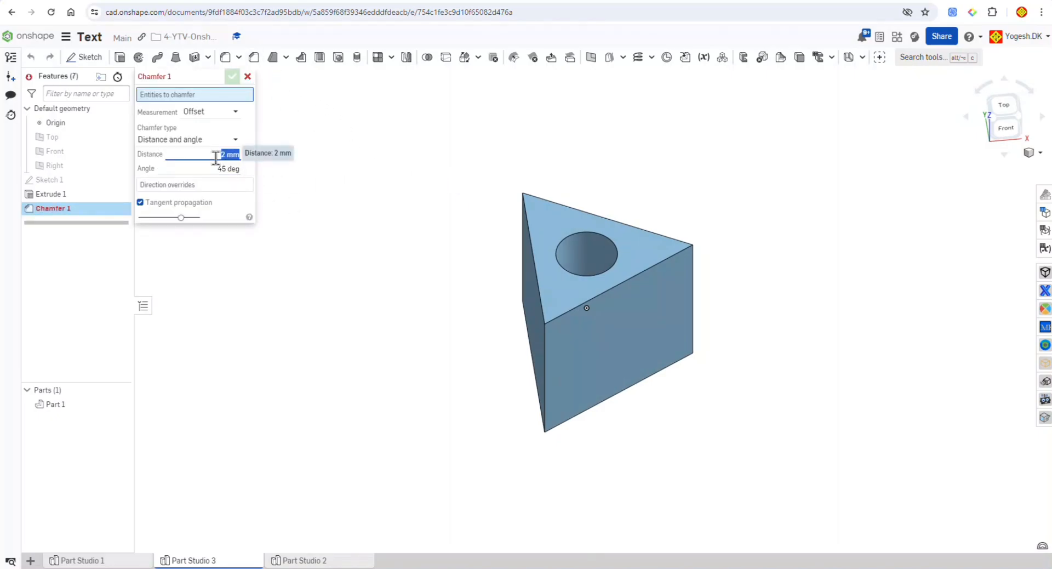
{"action": "type", "text": "5"}
{"action": "key", "text": "Return"}
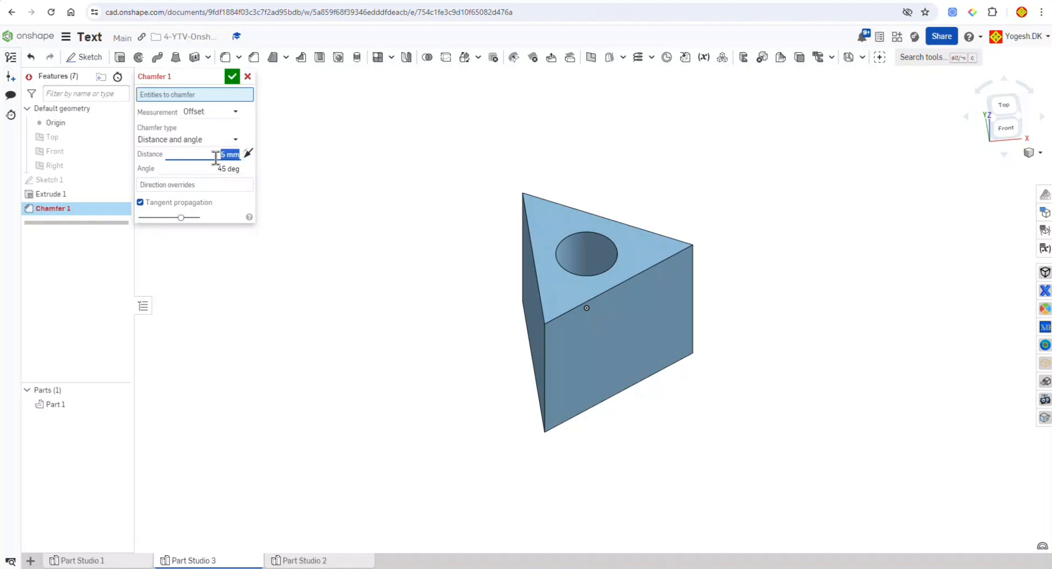
{"action": "left_click", "coordinate": [528, 241]}
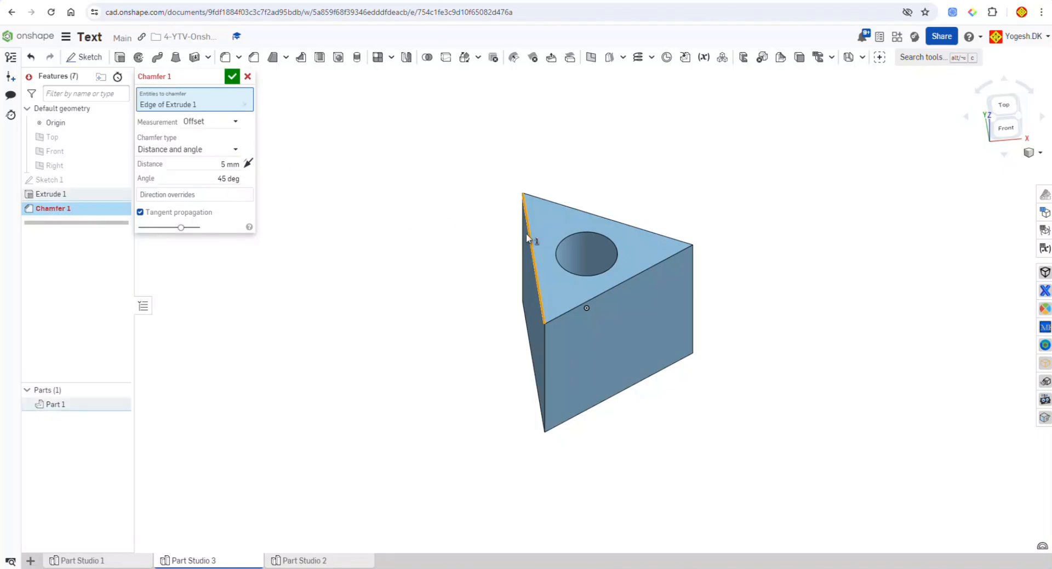
{"action": "left_click", "coordinate": [623, 223]}
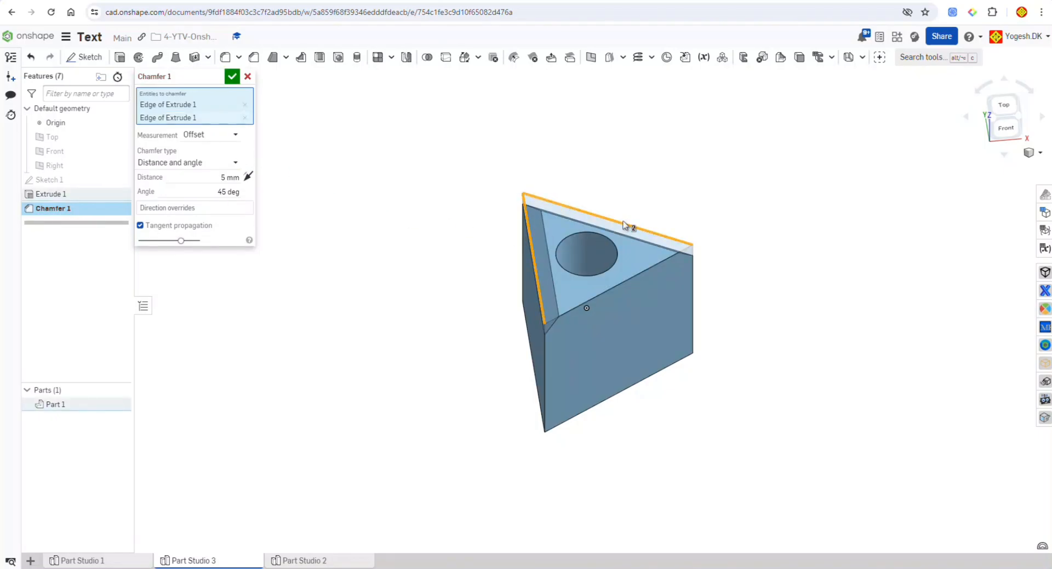
{"action": "left_click", "coordinate": [636, 275]}
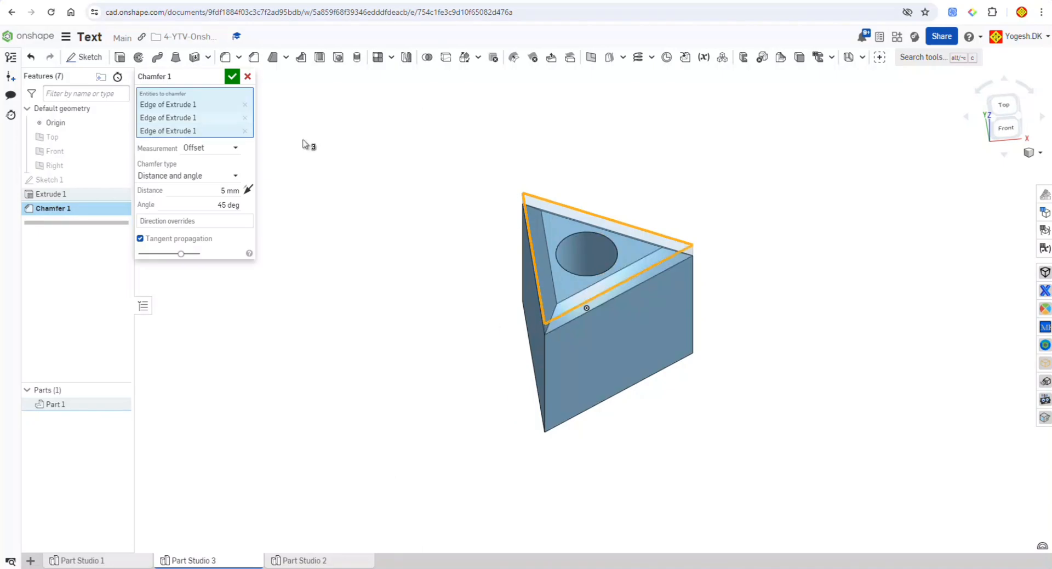
{"action": "left_click", "coordinate": [234, 77]}
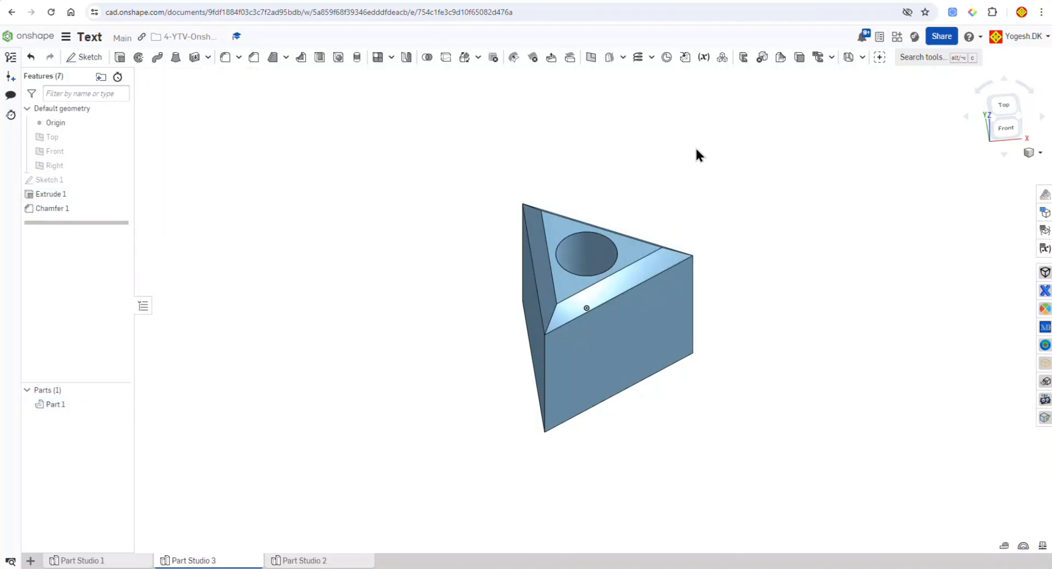
Show the planes and, in a new sketch on the Top plane, draw a circle about 33 mm in diameter on the horizontal axis, left of the prism
{"action": "key", "text": "p"}
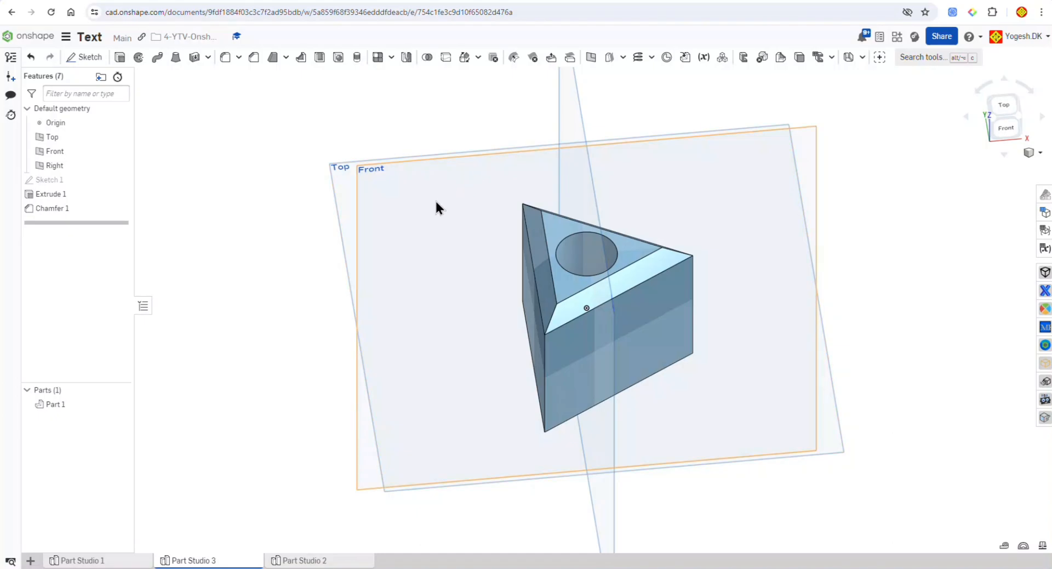
{"action": "scroll", "coordinate": [437, 207], "scroll_direction": "down", "scroll_amount": 3}
{"action": "left_click", "coordinate": [1004, 105]}
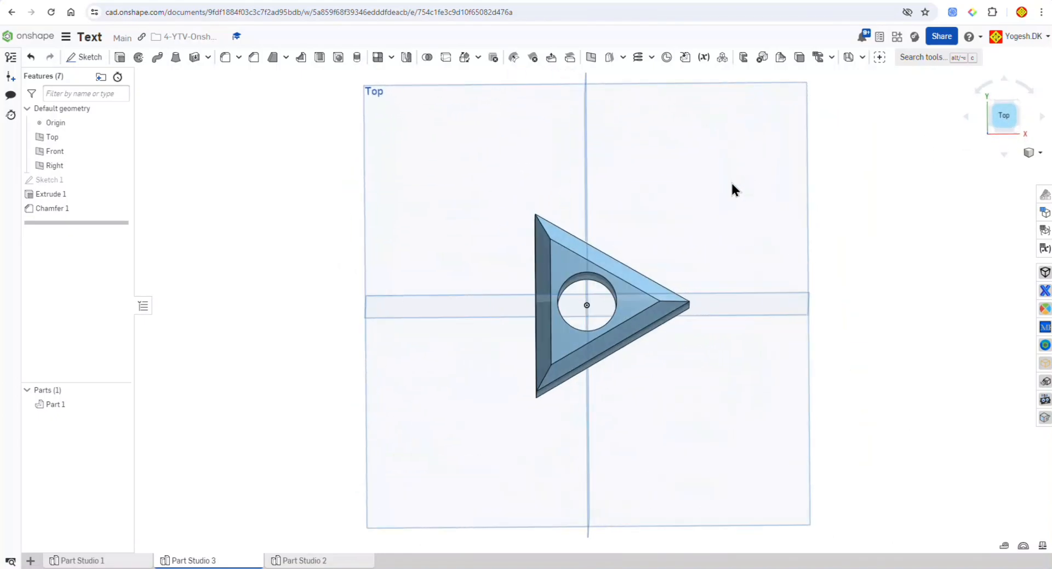
{"action": "left_click", "coordinate": [420, 141]}
{"action": "left_click", "coordinate": [103, 57]}
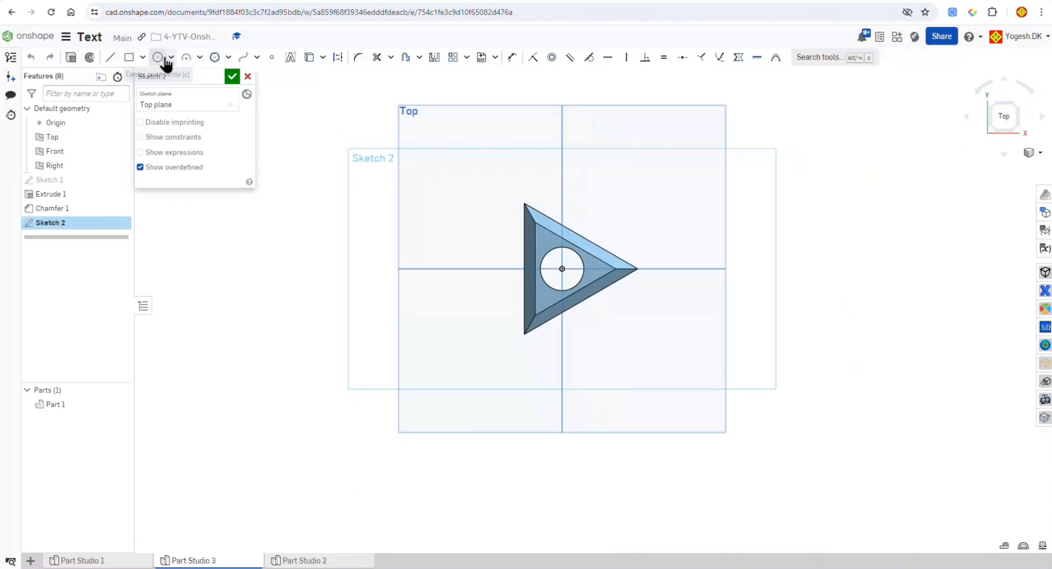
{"action": "left_click", "coordinate": [158, 57]}
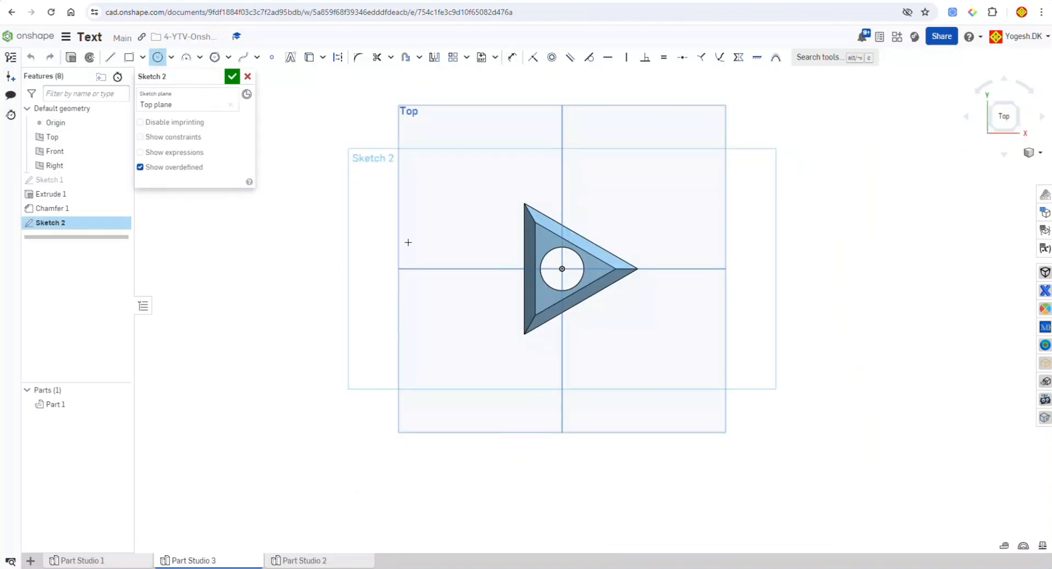
{"action": "left_click", "coordinate": [365, 290]}
{"action": "key", "text": "Escape"}
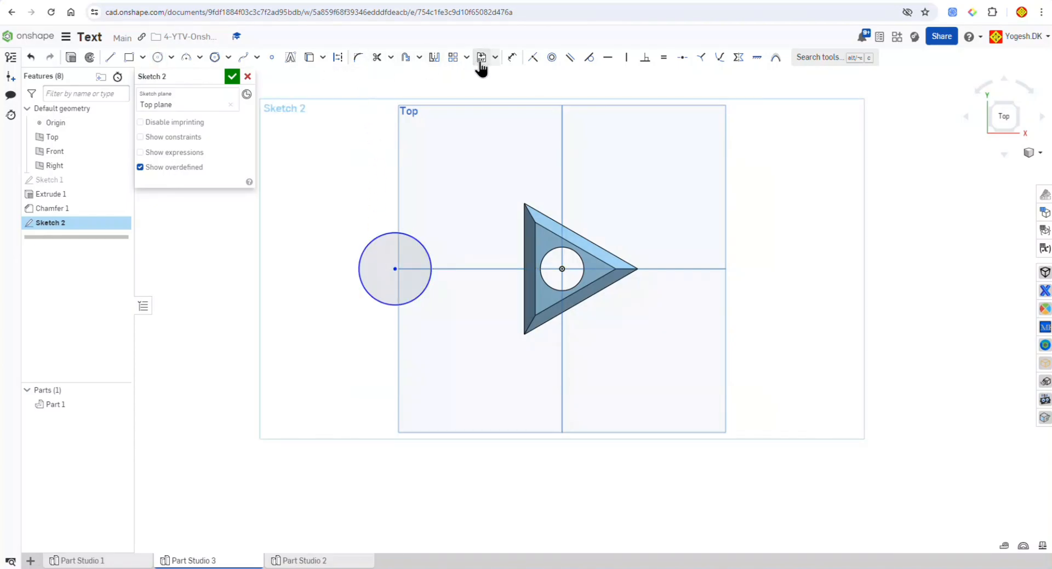
Dimension the new circle's diameter at 20 mm
{"action": "left_click", "coordinate": [511, 57]}
{"action": "left_click", "coordinate": [367, 237]}
{"action": "left_click", "coordinate": [361, 209]}
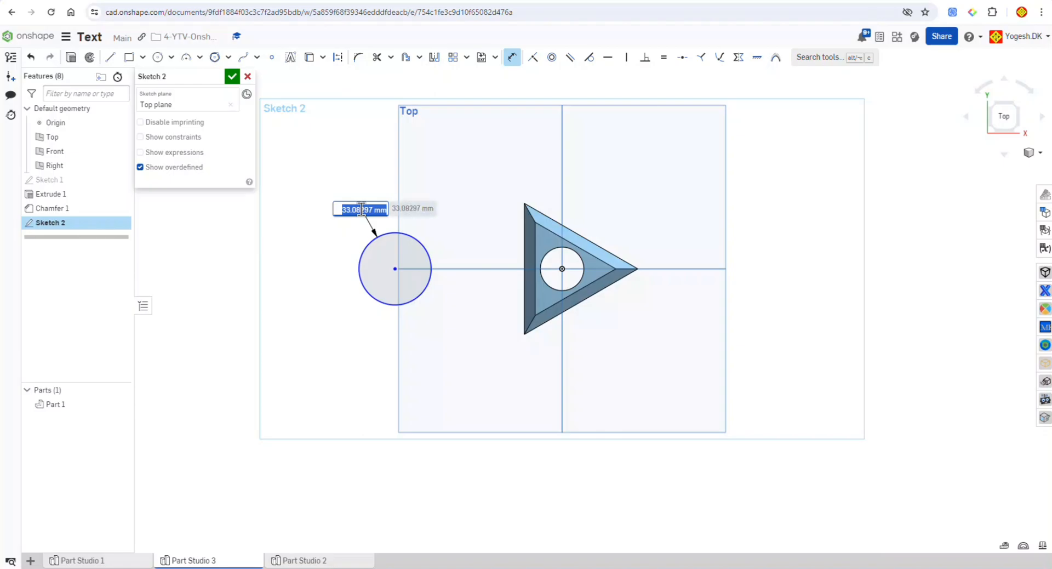
{"action": "type", "text": "20"}
{"action": "key", "text": "Return"}
{"action": "key", "text": "Escape"}
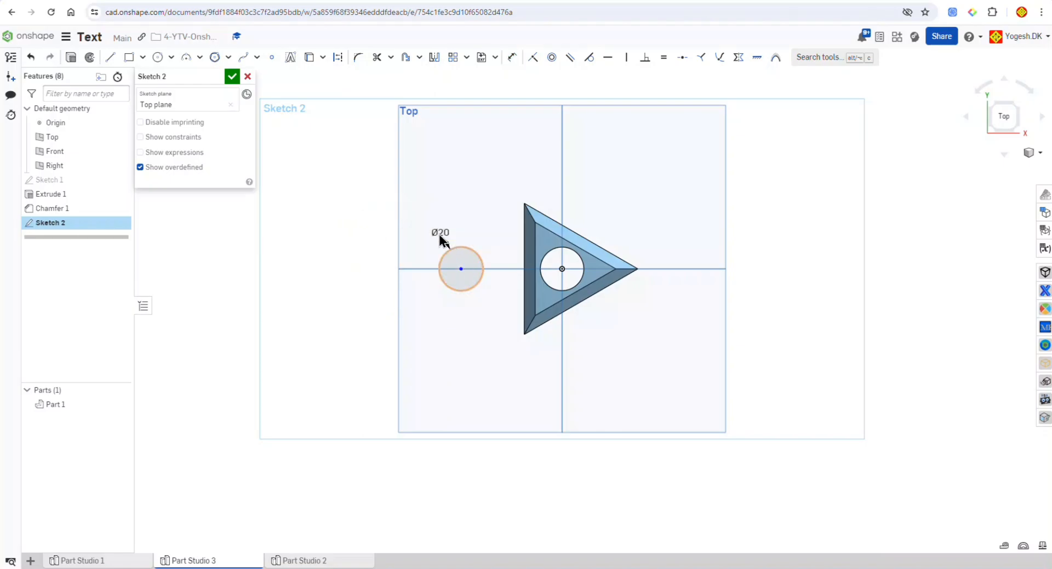
Draw a horizontal line about 61 mm long from the circle's topmost point, running away from the prism
{"action": "scroll", "coordinate": [429, 222], "scroll_direction": "up", "scroll_amount": 3}
{"action": "left_click", "coordinate": [110, 58]}
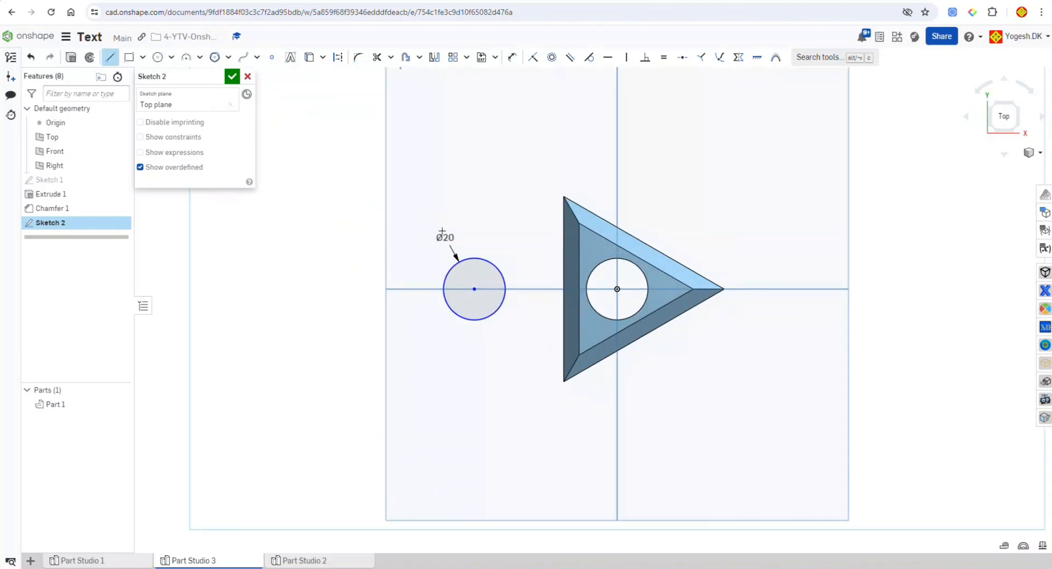
{"action": "left_click", "coordinate": [475, 289]}
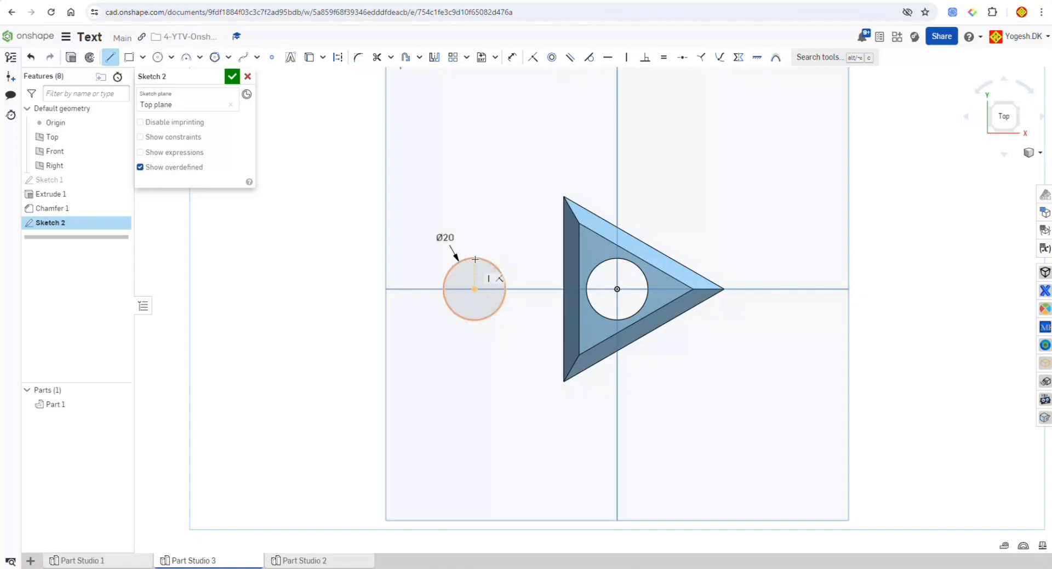
{"action": "left_click", "coordinate": [474, 258]}
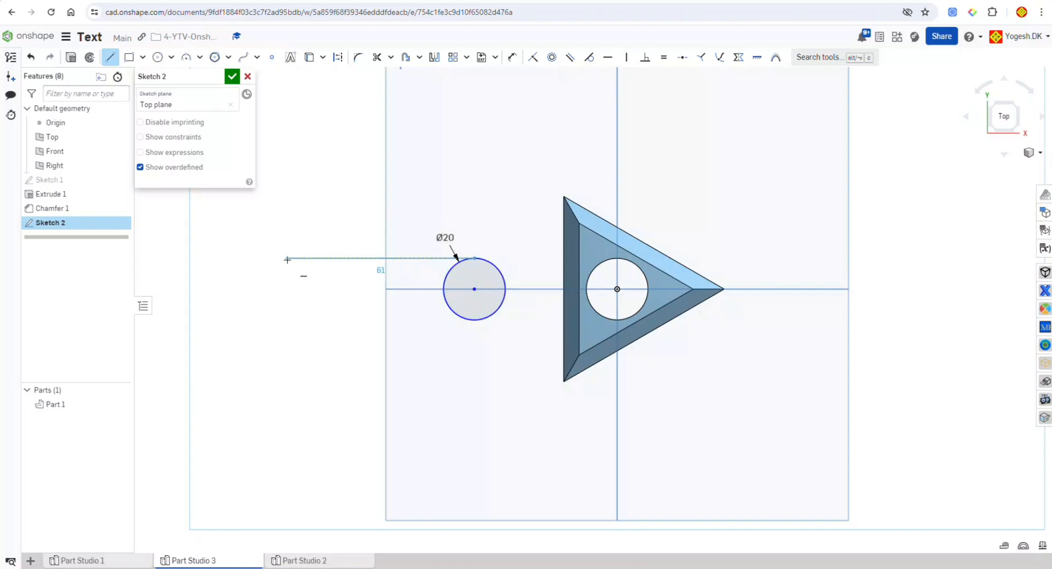
{"action": "left_click", "coordinate": [287, 259]}
Set the horizontal line's length to 45 mm
{"action": "left_click", "coordinate": [511, 57]}
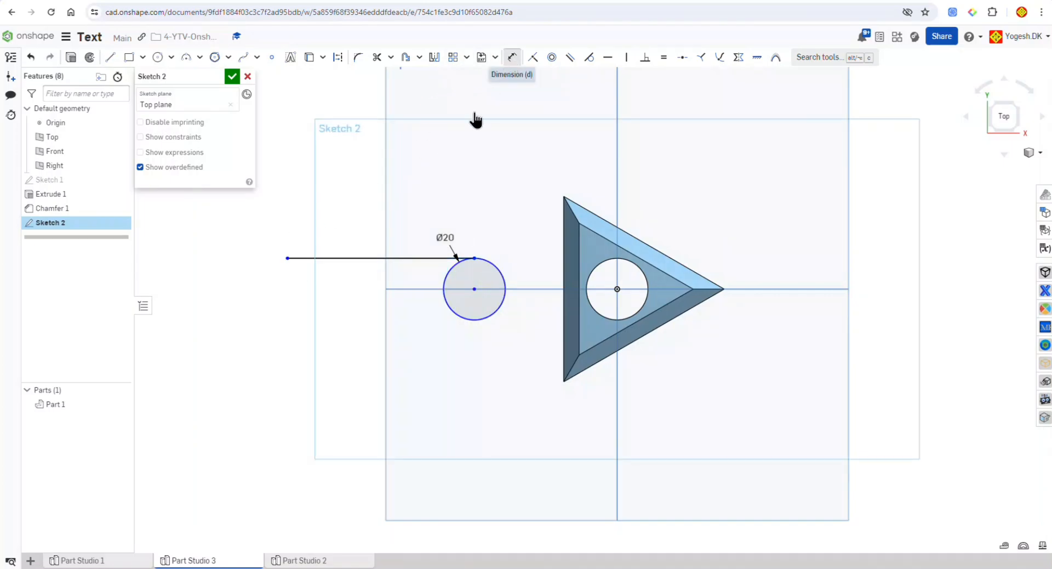
{"action": "left_click", "coordinate": [349, 258]}
{"action": "left_click", "coordinate": [357, 224]}
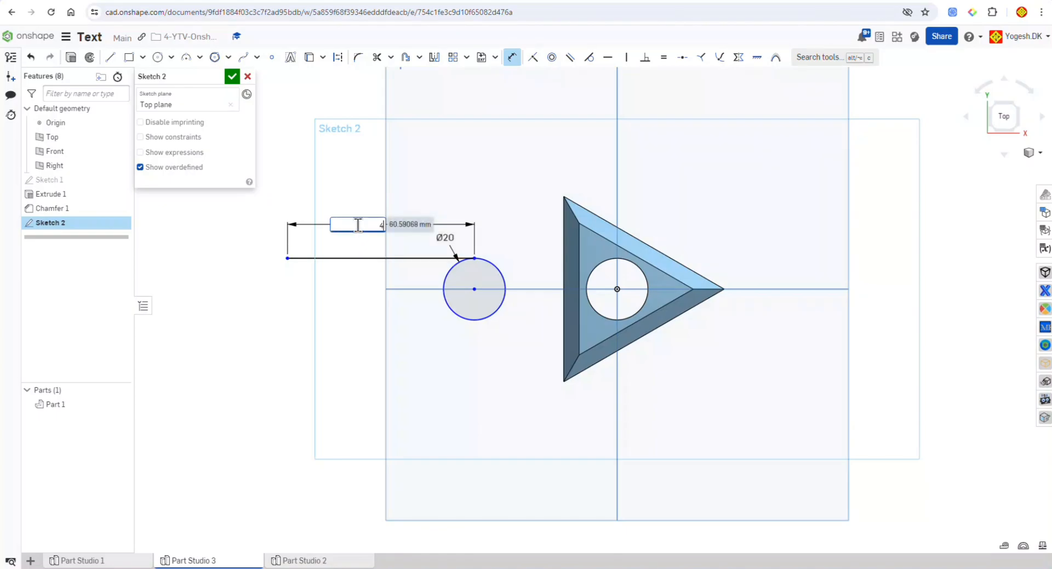
{"action": "key", "text": "Return"}
{"action": "key", "text": "Escape"}
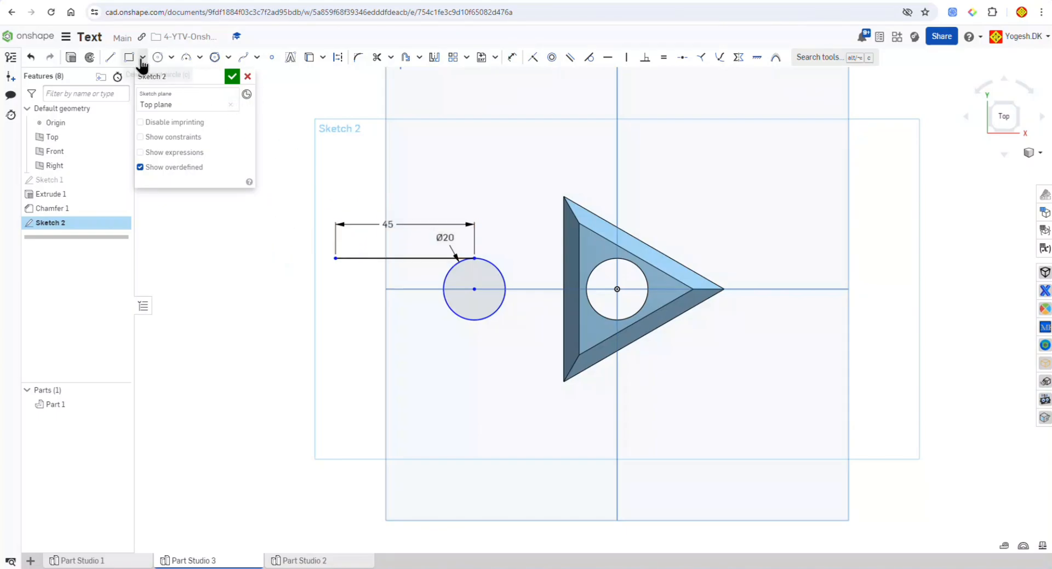
Draw a vertical line about 18 mm up from the 45 mm line's outer end, followed by a line across to near the prism's upper corner
{"action": "left_click", "coordinate": [110, 57]}
{"action": "left_click", "coordinate": [334, 257]}
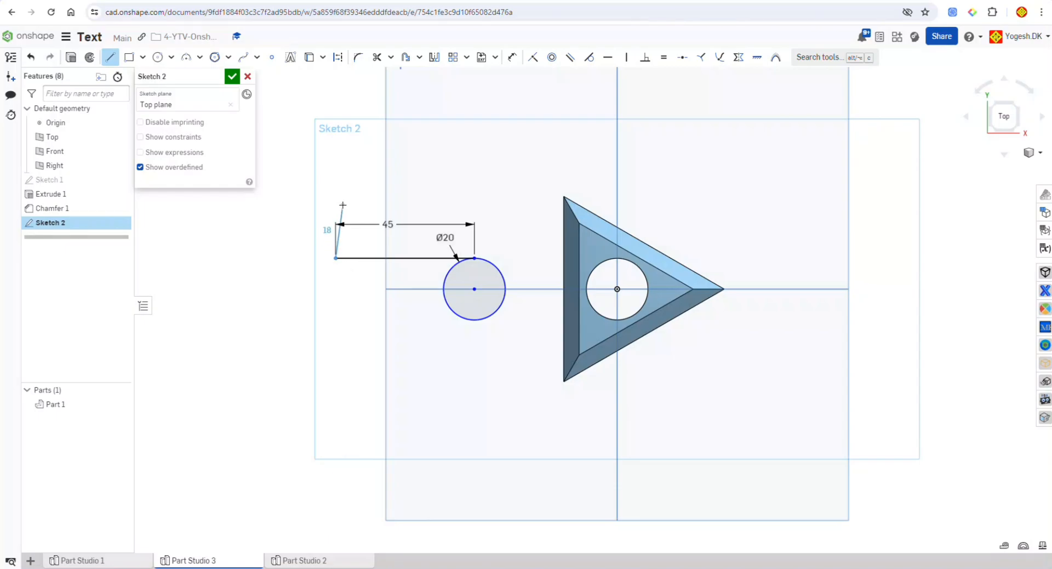
{"action": "left_click", "coordinate": [335, 203]}
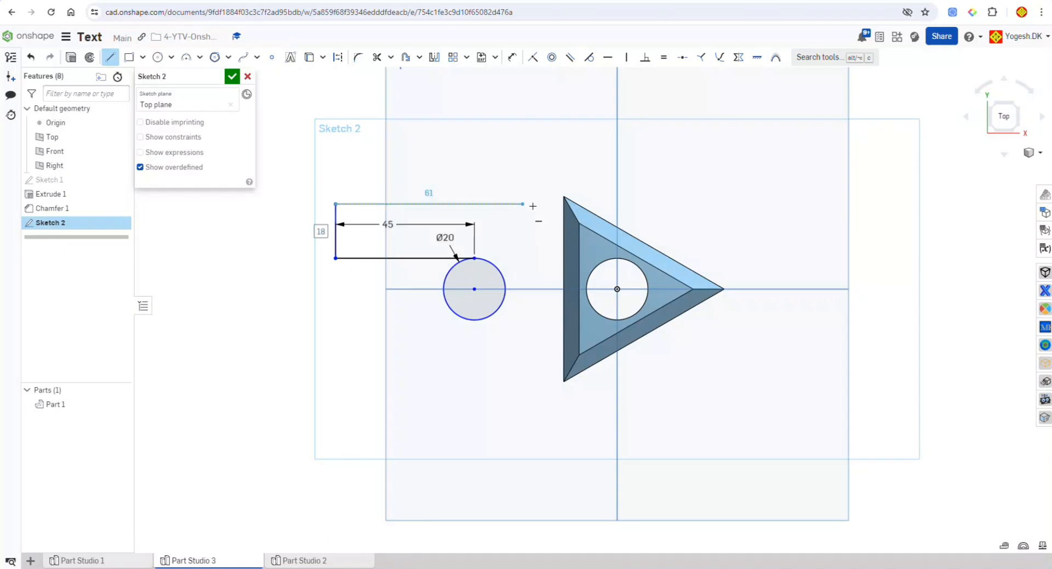
{"action": "left_click", "coordinate": [562, 196]}
{"action": "key", "text": "Escape"}
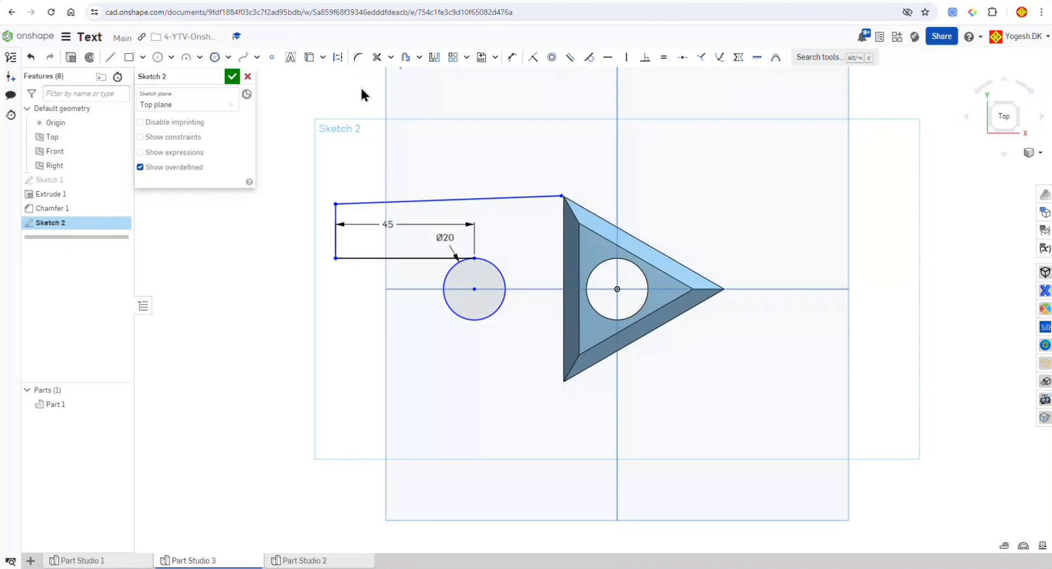
Project the prism's vertical side into the sketch, make the upper line's end coincident with its top corner and level that line
{"action": "left_click", "coordinate": [308, 58]}
{"action": "left_click", "coordinate": [562, 248]}
{"action": "key", "text": "Escape"}
{"action": "left_click", "coordinate": [532, 57]}
{"action": "scroll", "coordinate": [576, 175], "scroll_direction": "up", "scroll_amount": 5}
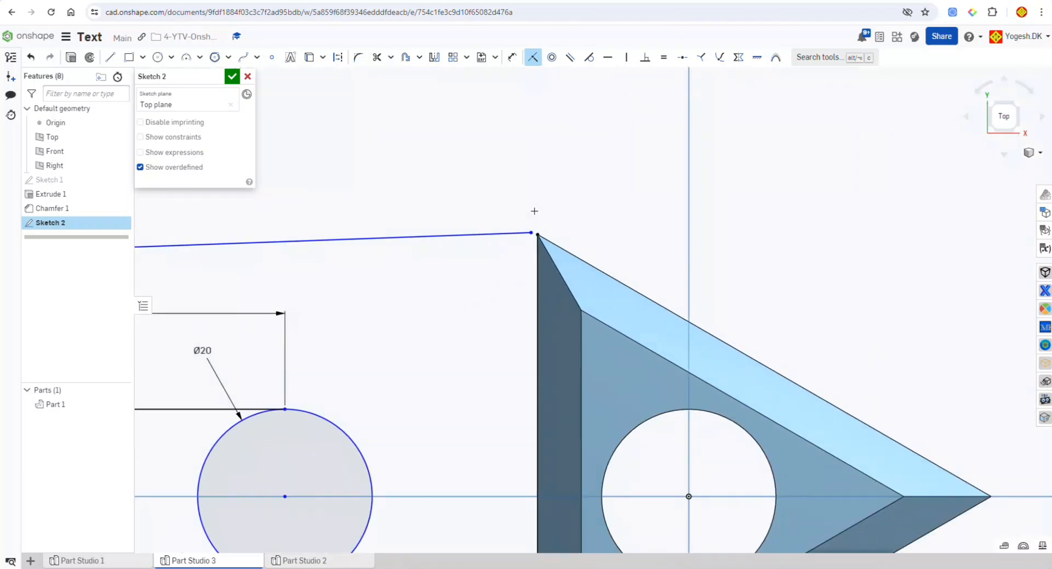
{"action": "left_click", "coordinate": [536, 234]}
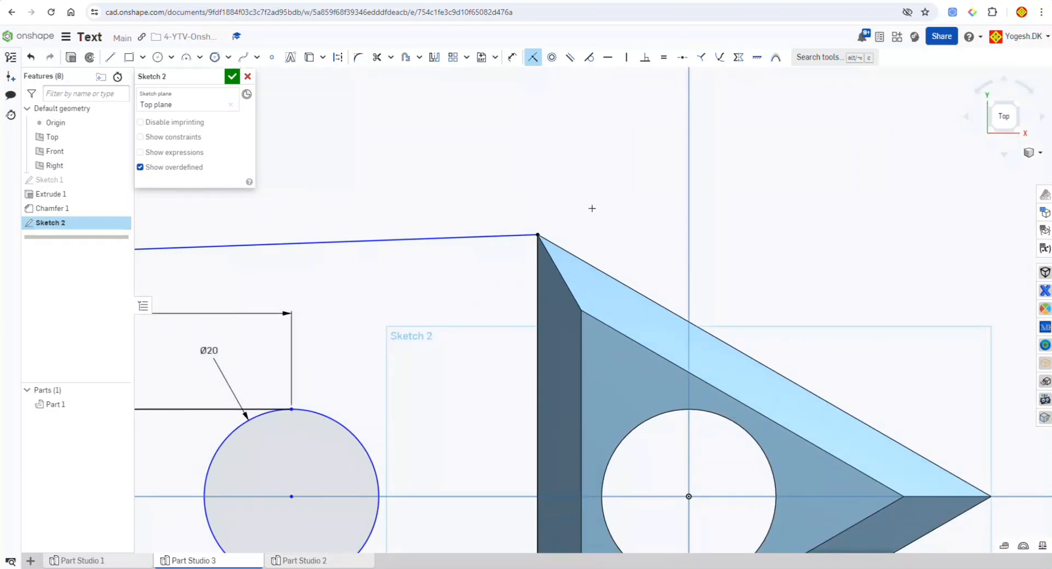
{"action": "key", "text": "Escape"}
{"action": "scroll", "coordinate": [591, 153], "scroll_direction": "down", "scroll_amount": 5}
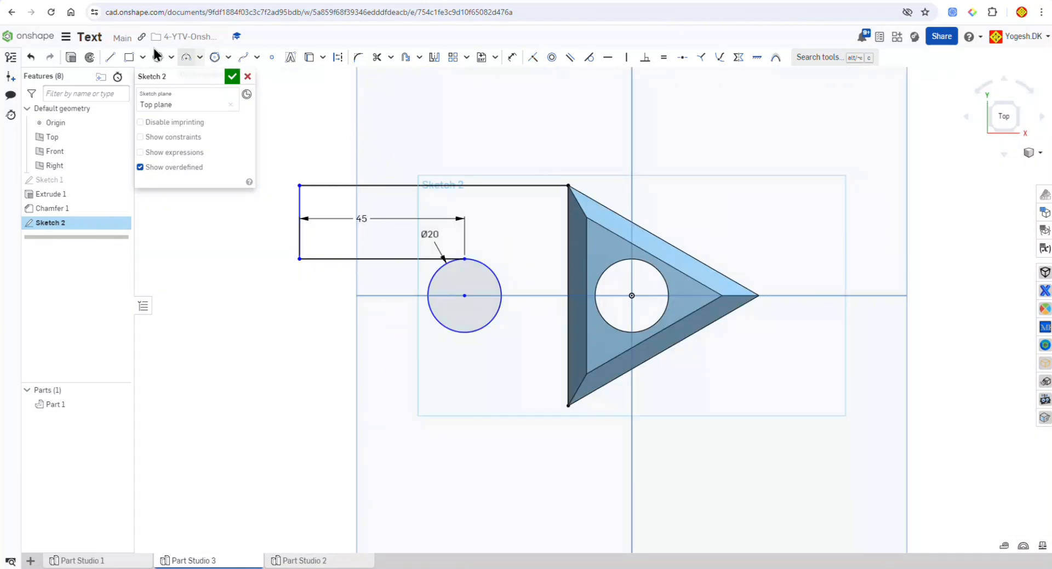
Complete the slotted profile with a matching lower arm, a trimmed slot arc and an 84 mm overall length, and finish the sketch
{"action": "left_click", "coordinate": [110, 57]}
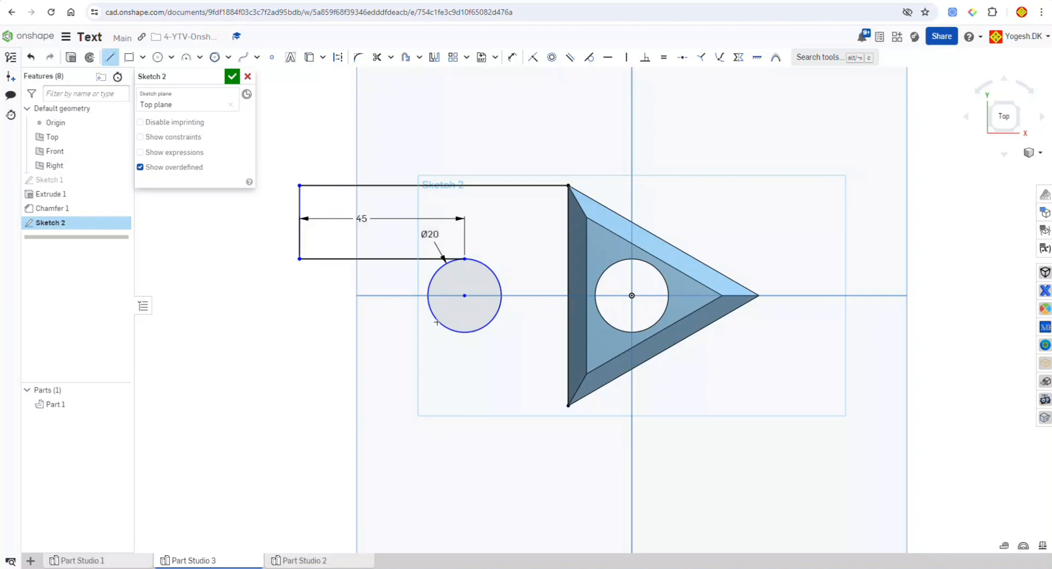
{"action": "left_click", "coordinate": [465, 332]}
{"action": "left_click", "coordinate": [297, 338]}
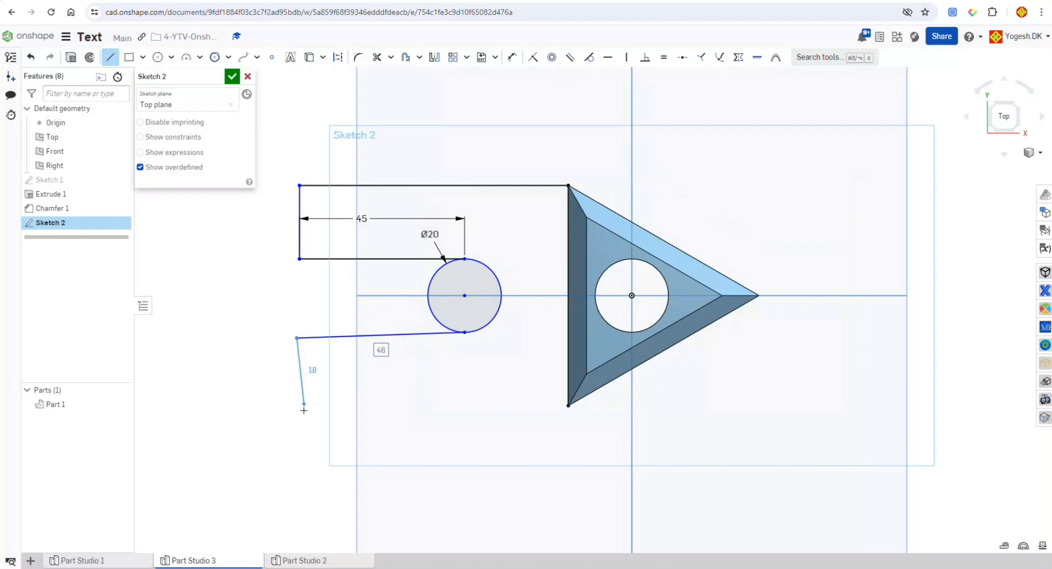
{"action": "left_click", "coordinate": [299, 422]}
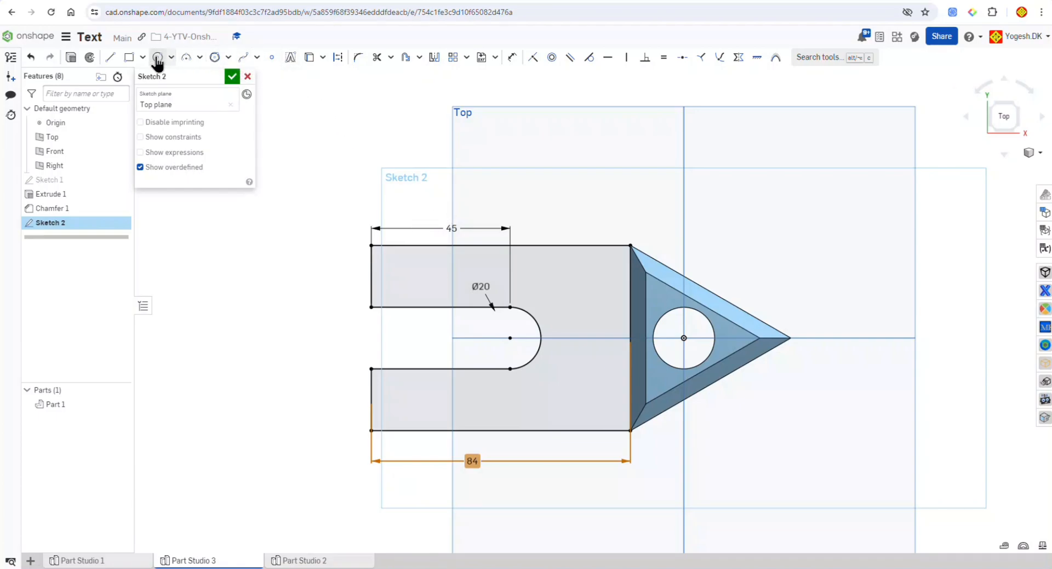
{"action": "left_click", "coordinate": [233, 78]}
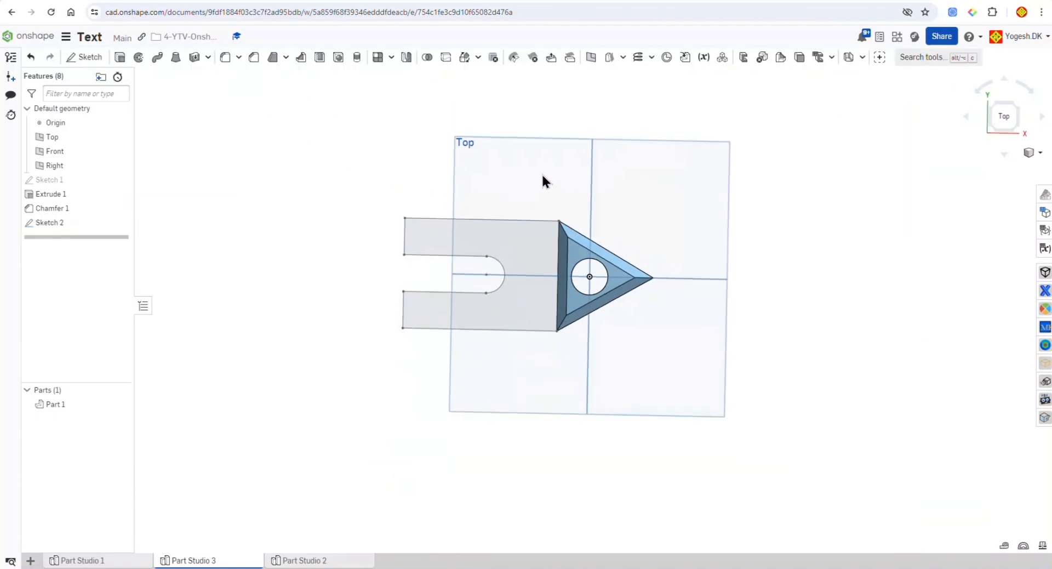
Extrude the slotted region 30 mm deep and symmetric, adding it to the prism
{"action": "left_click", "coordinate": [517, 295]}
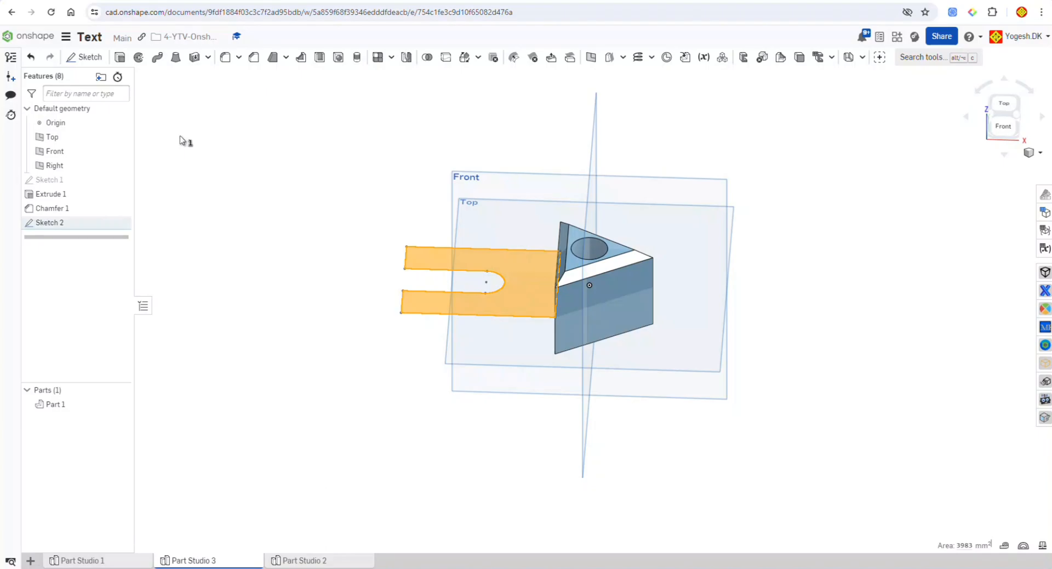
{"action": "key", "text": "shift+e"}
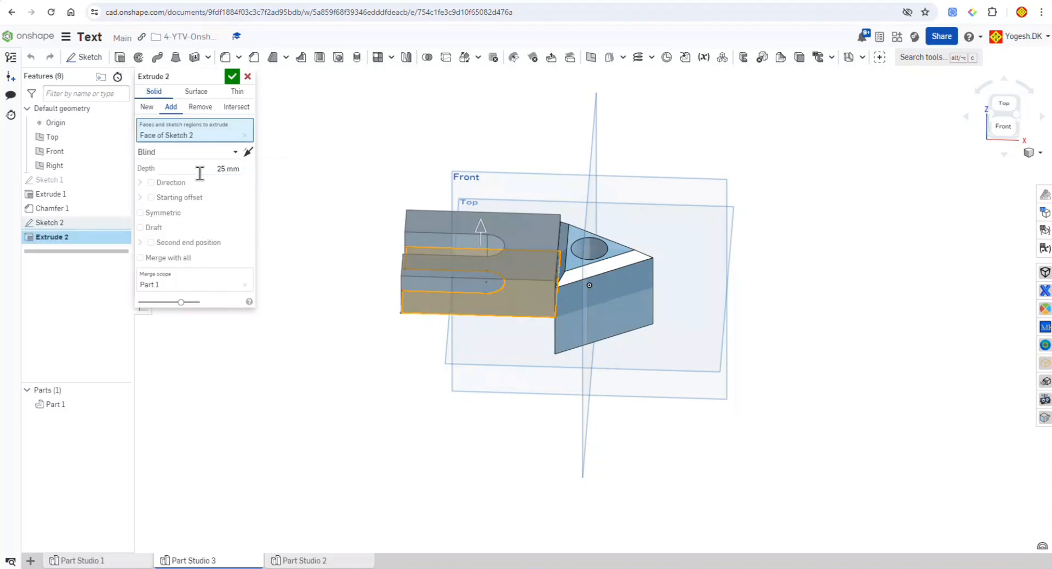
{"action": "type", "text": "30"}
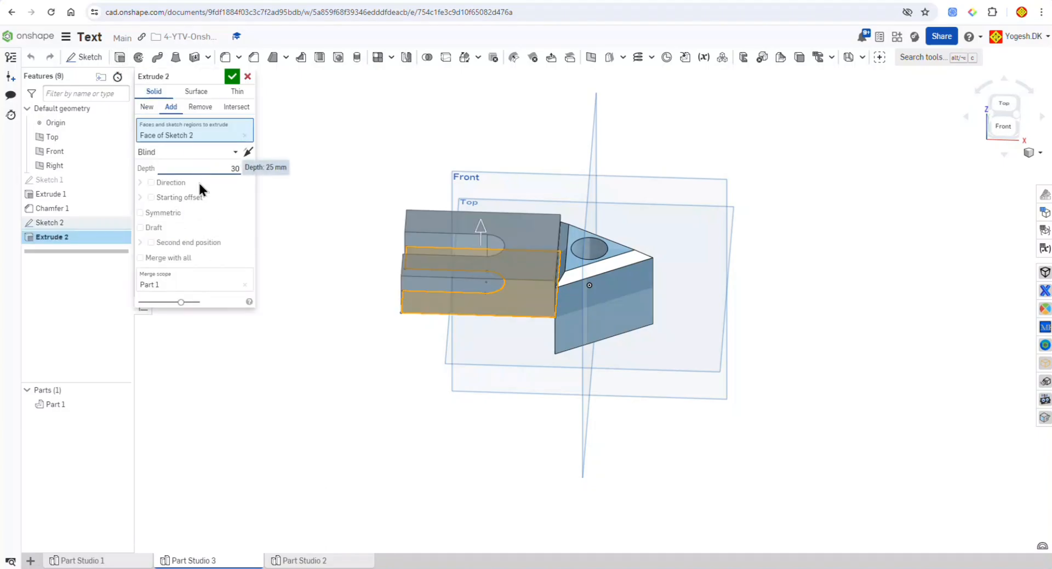
{"action": "left_click", "coordinate": [171, 212]}
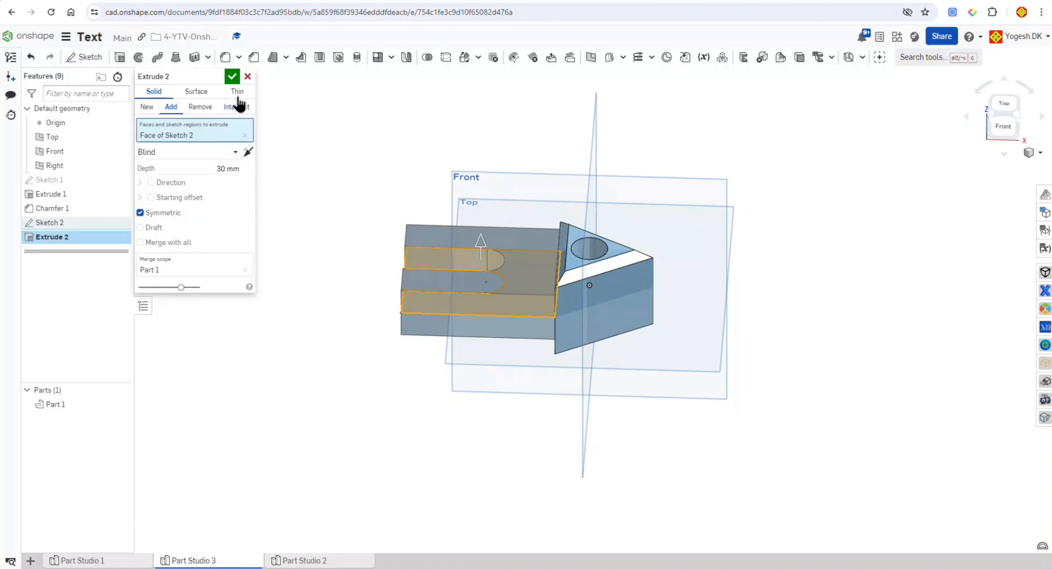
{"action": "left_click", "coordinate": [185, 244]}
{"action": "left_click", "coordinate": [230, 75]}
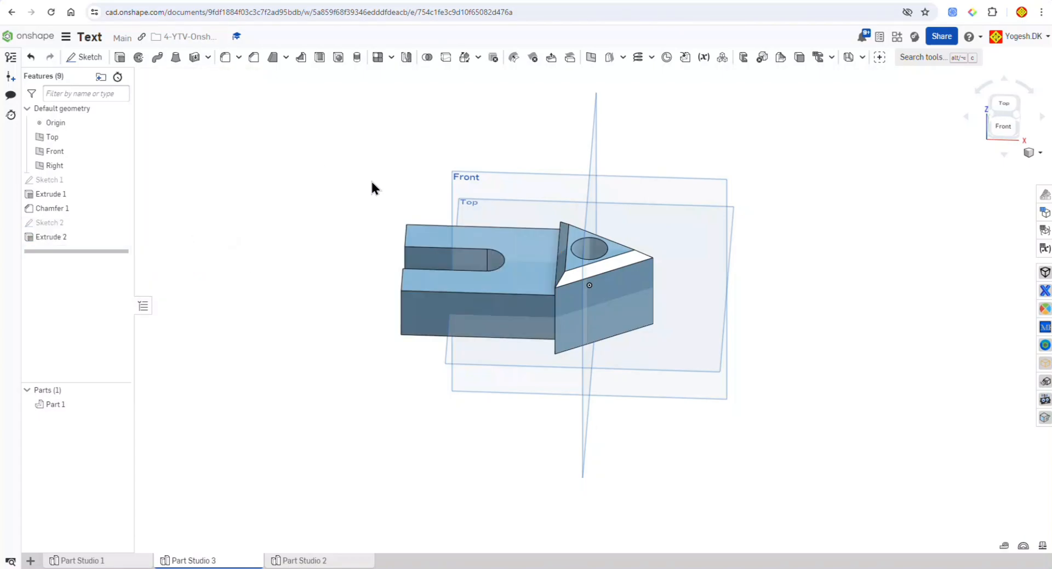
Fillet the edge where the slotted arm's top face meets the prism with a 10 mm radius
{"action": "mouse_move", "coordinate": [372, 181]}
{"action": "right_mouse_down"}
{"action": "mouse_move", "coordinate": [409, 156]}
{"action": "mouse_move", "coordinate": [327, 181]}
{"action": "mouse_move", "coordinate": [379, 180]}
{"action": "right_mouse_up"}
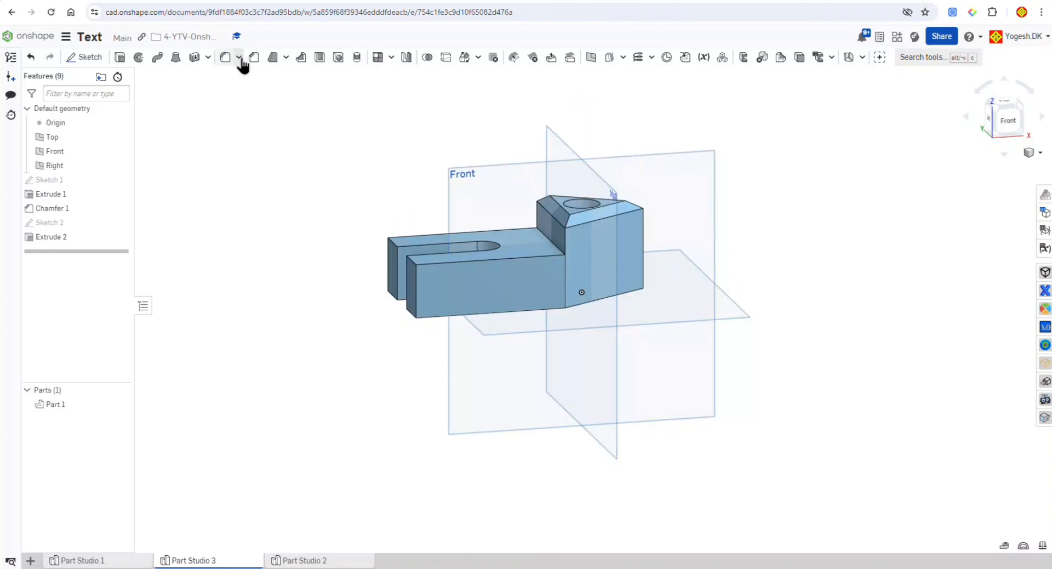
{"action": "left_click", "coordinate": [239, 58]}
{"action": "left_click", "coordinate": [241, 72]}
{"action": "left_click", "coordinate": [218, 173]}
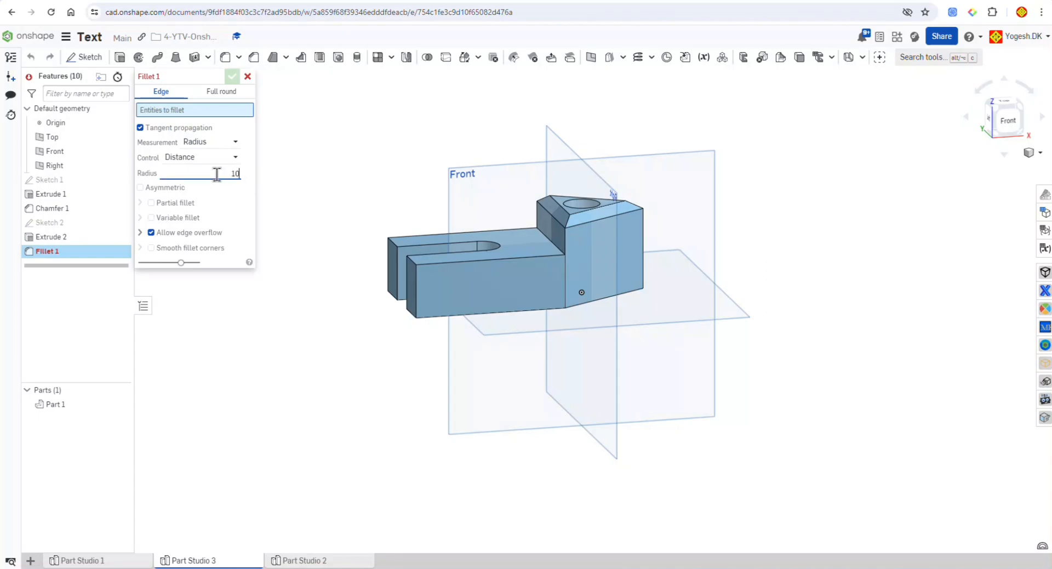
{"action": "left_click", "coordinate": [546, 241]}
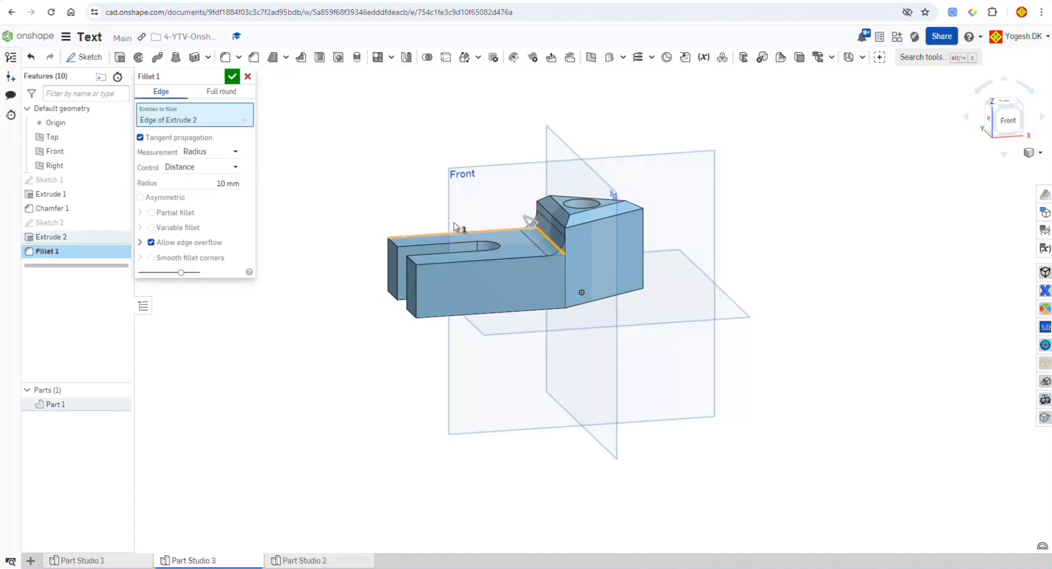
{"action": "left_click", "coordinate": [234, 77]}
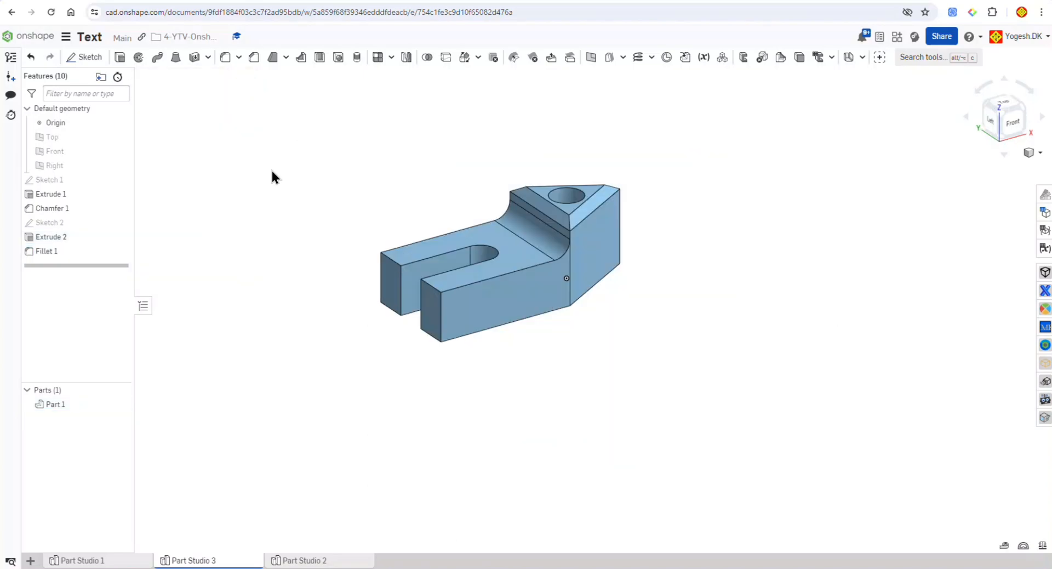
Chamfer the upper end edges of both fork arms with a 10 mm distance at 45 degrees
{"action": "left_click", "coordinate": [254, 58]}
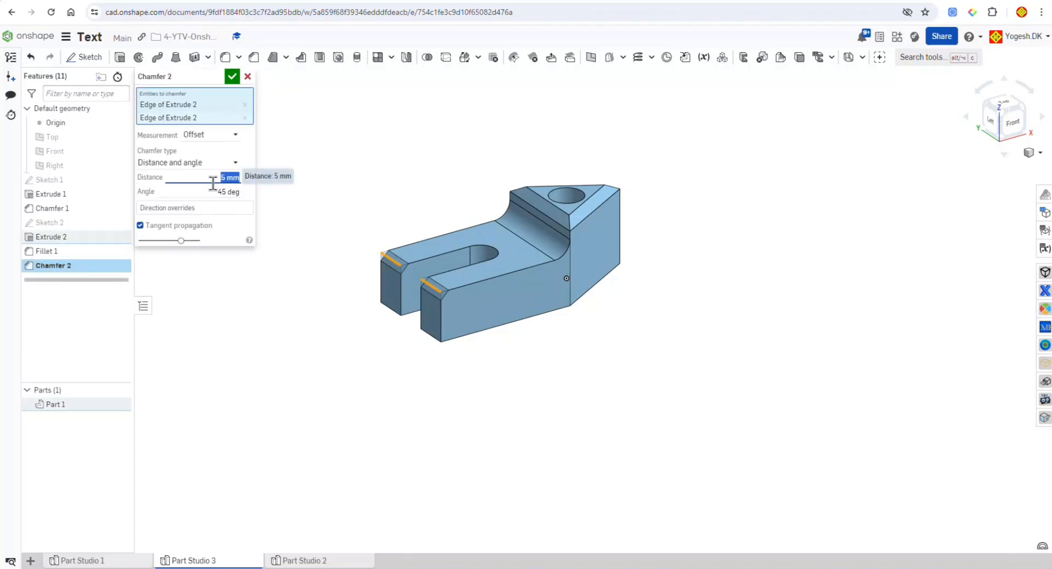
{"action": "left_click", "coordinate": [212, 179]}
{"action": "type", "text": "10"}
{"action": "key", "text": "Return"}
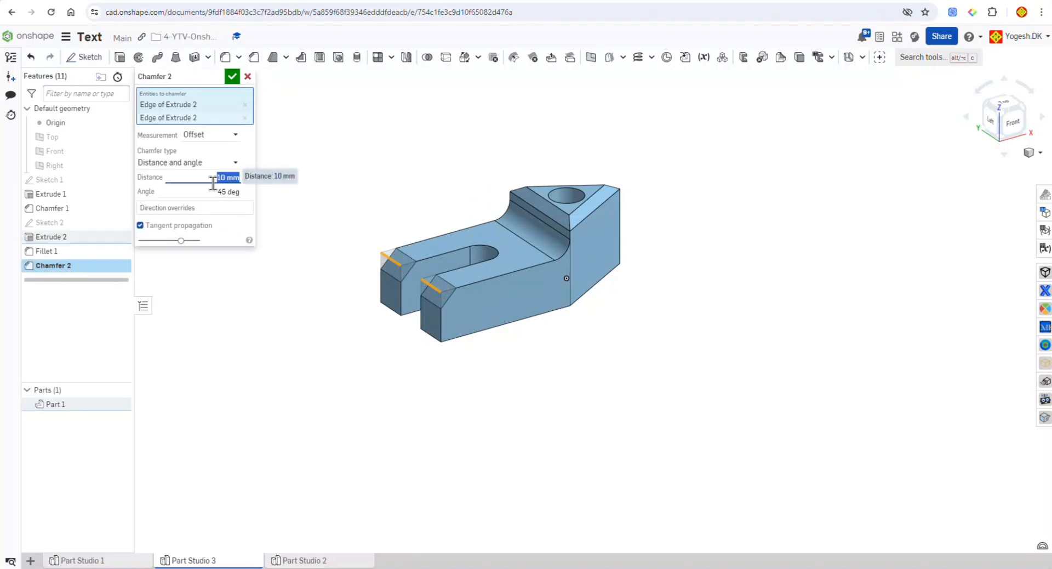
{"action": "left_click", "coordinate": [232, 76]}
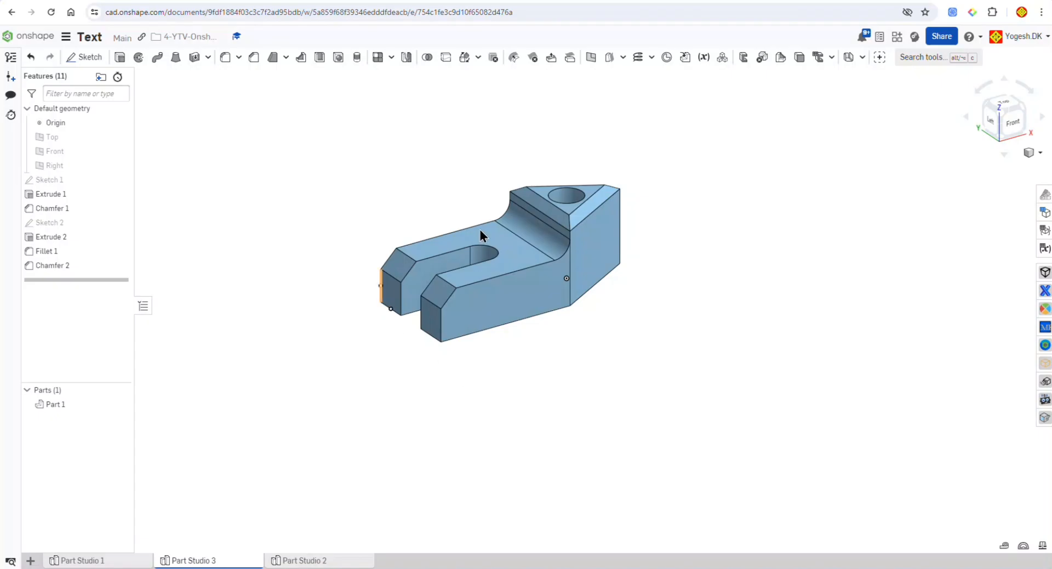
Set up a circular feature pattern of the slotted arm using Extrude 2, Fillet 1 and Chamfer 2
{"action": "left_click", "coordinate": [479, 59]}
{"action": "left_click", "coordinate": [478, 59]}
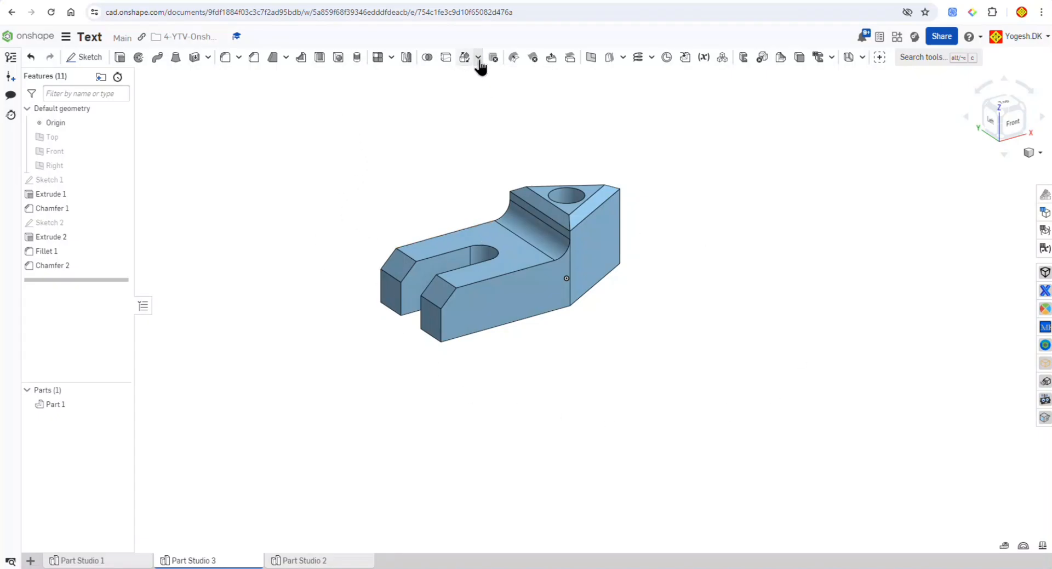
{"action": "left_click", "coordinate": [391, 58]}
{"action": "left_click", "coordinate": [388, 93]}
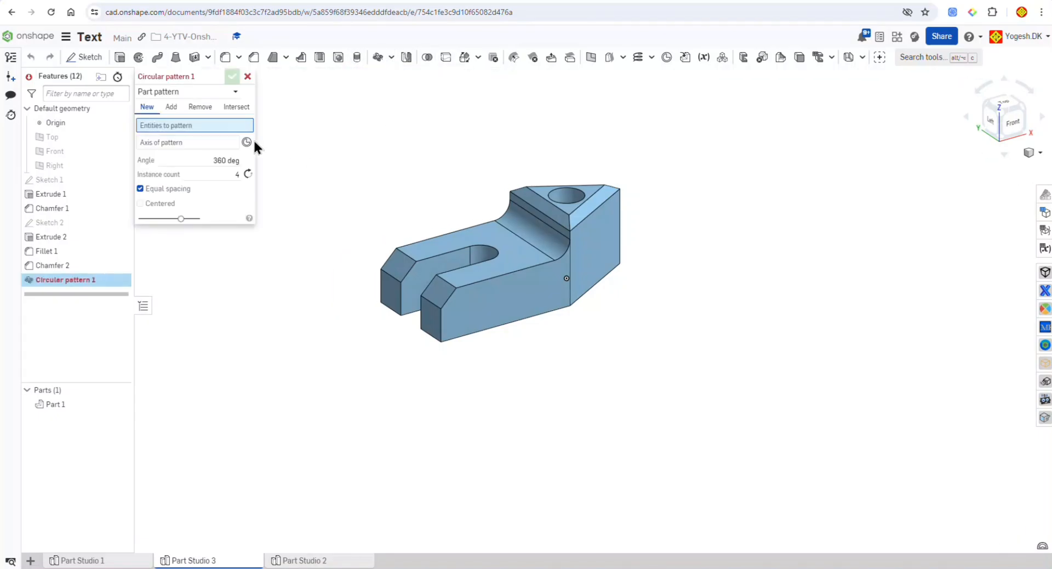
{"action": "left_click", "coordinate": [181, 92]}
{"action": "left_click", "coordinate": [176, 123]}
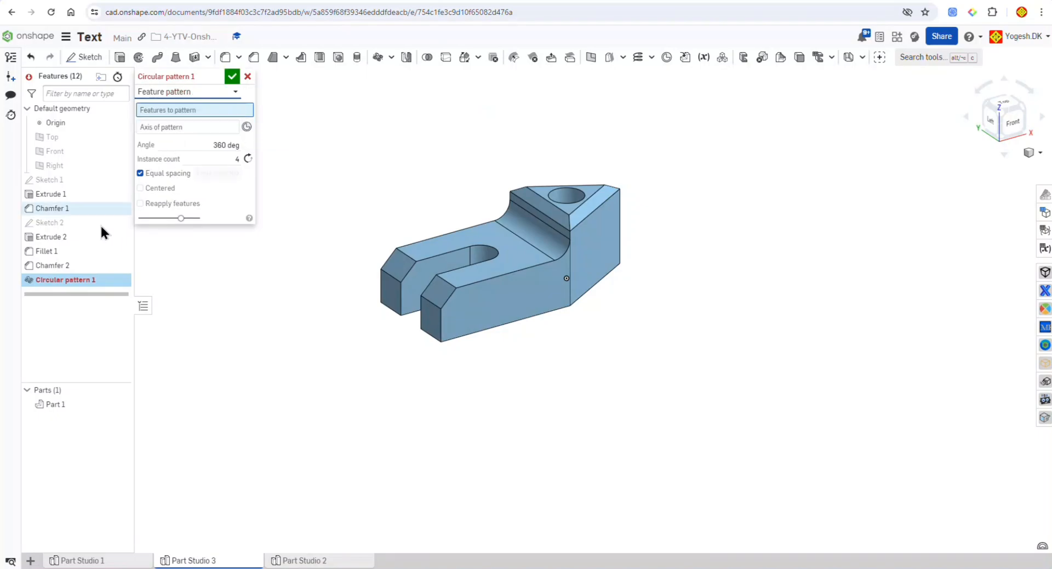
{"action": "left_click", "coordinate": [64, 241]}
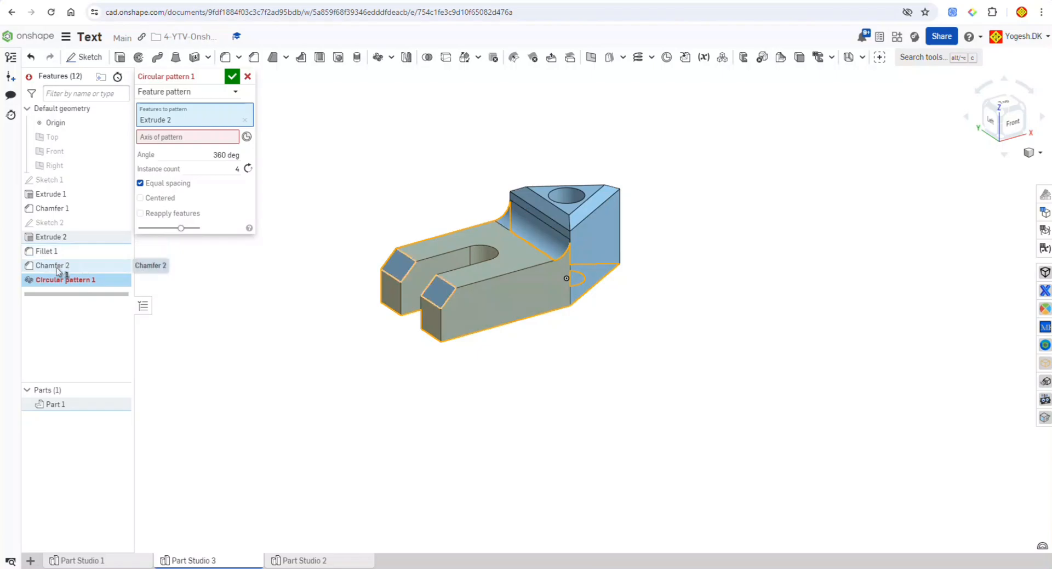
{"action": "left_click", "coordinate": [47, 250]}
{"action": "left_click", "coordinate": [51, 265]}
{"action": "left_click", "coordinate": [188, 164]}
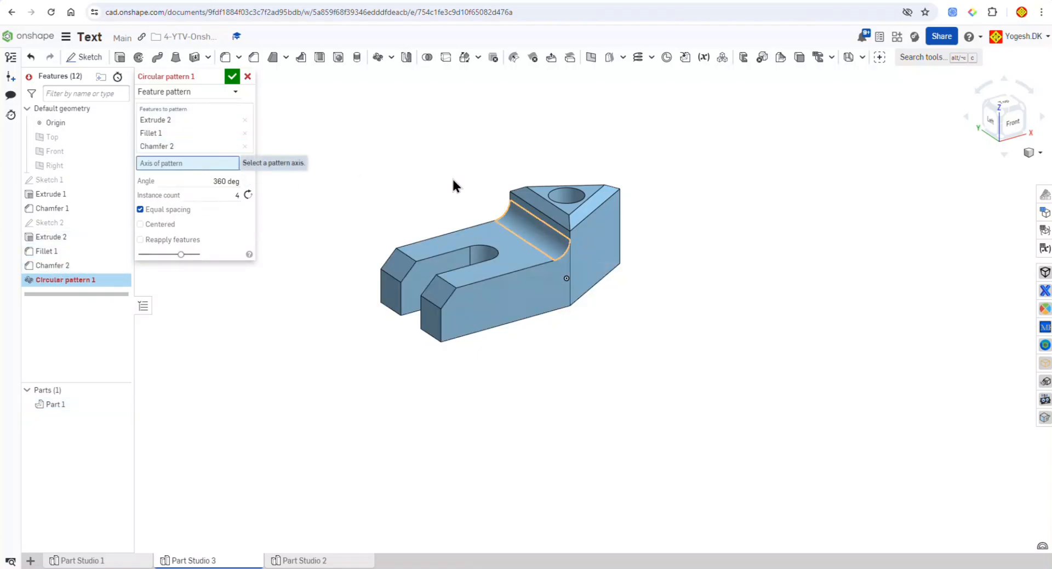
Pattern the arm features around the hole's axis with 3 equally spaced instances over 360 degrees, reapplying the features
{"action": "scroll", "coordinate": [571, 191], "scroll_direction": "up", "scroll_amount": 2}
{"action": "left_click", "coordinate": [569, 198]}
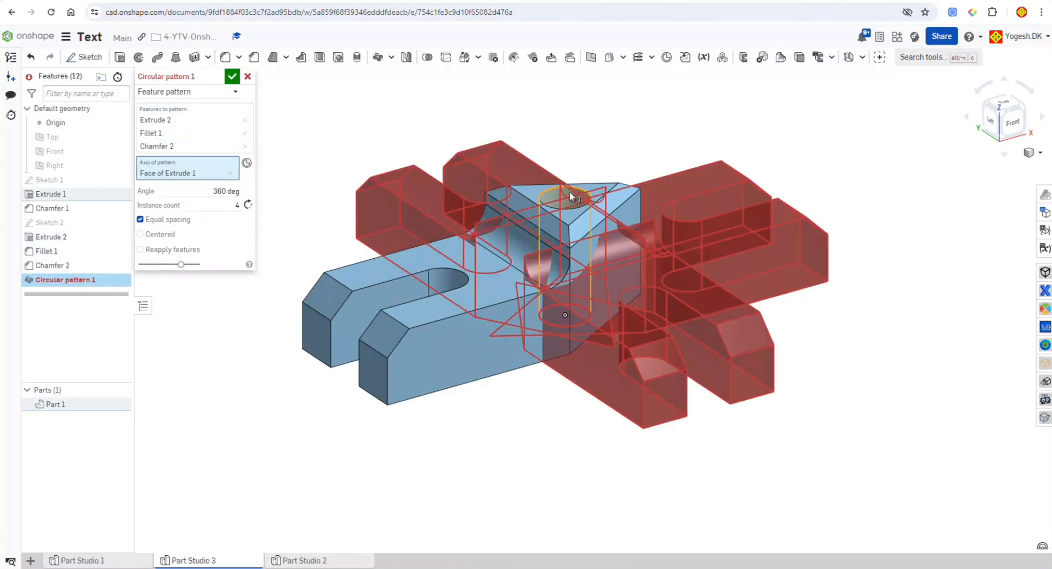
{"action": "left_click", "coordinate": [221, 203]}
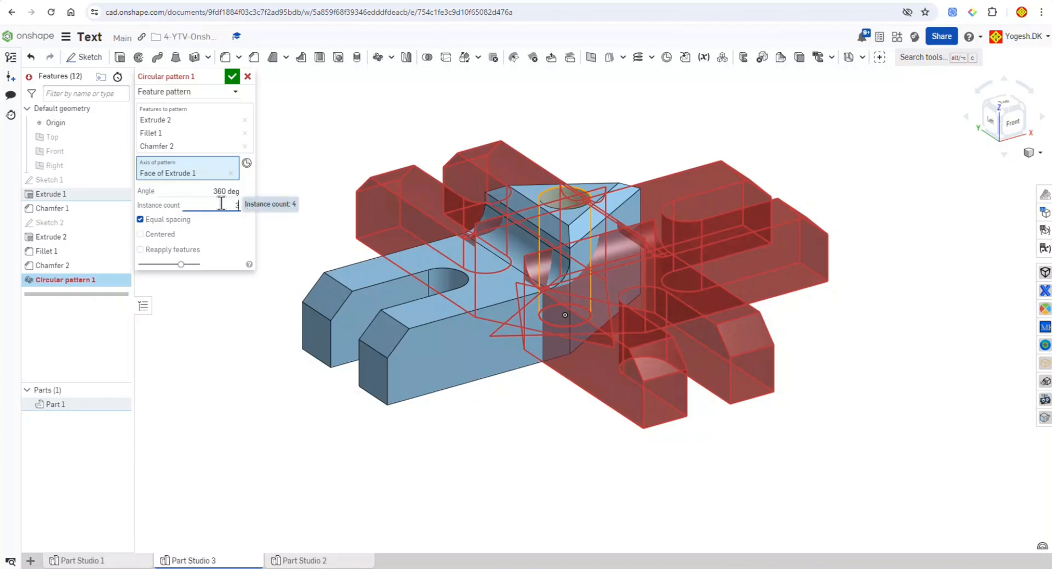
{"action": "type", "text": "3"}
{"action": "key", "text": "Return"}
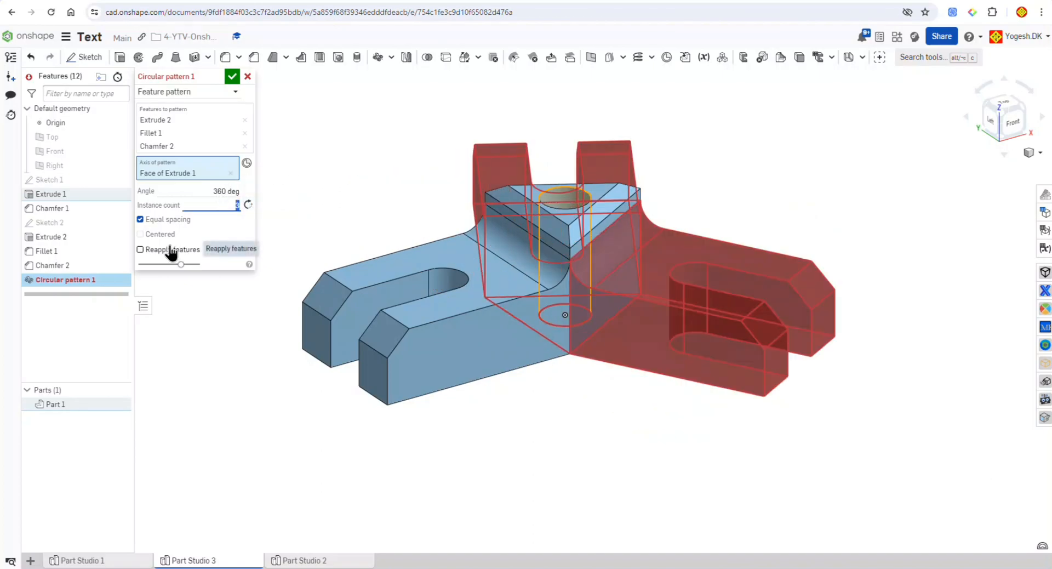
{"action": "left_click", "coordinate": [168, 250]}
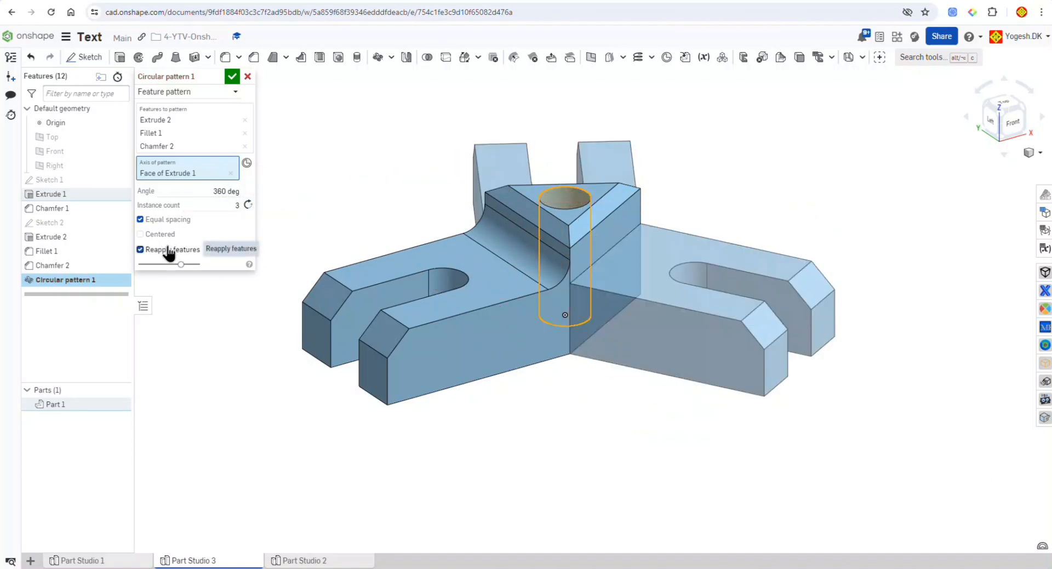
{"action": "left_click", "coordinate": [232, 76]}
{"action": "scroll", "coordinate": [438, 226], "scroll_direction": "down", "scroll_amount": 3}
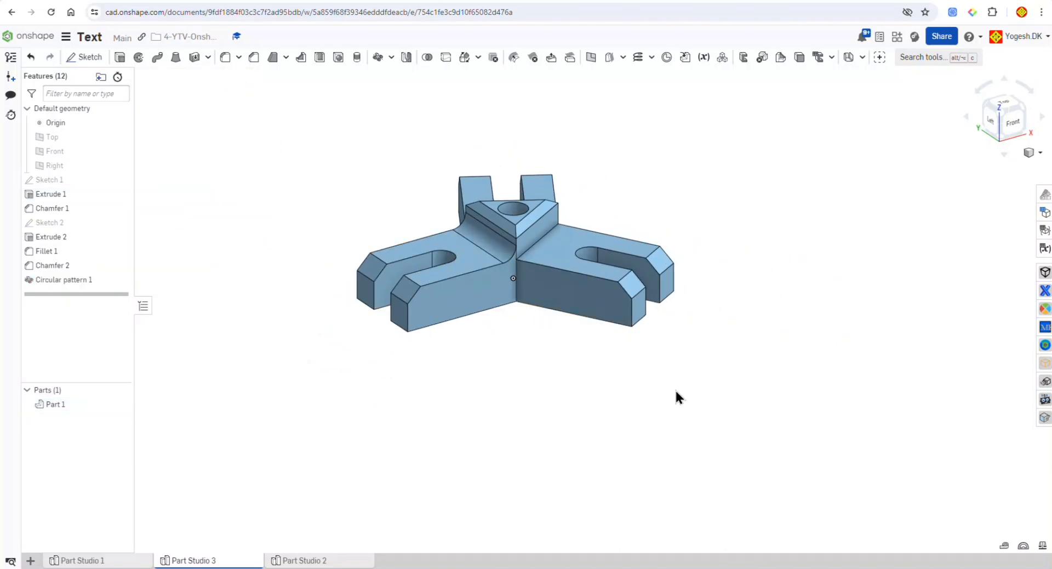
Fillet the edges where the two patterned arms' top faces meet the prism with a 10 mm radius
{"action": "right_click_drag", "start_coordinate": [676, 391], "coordinate": [663, 410]}
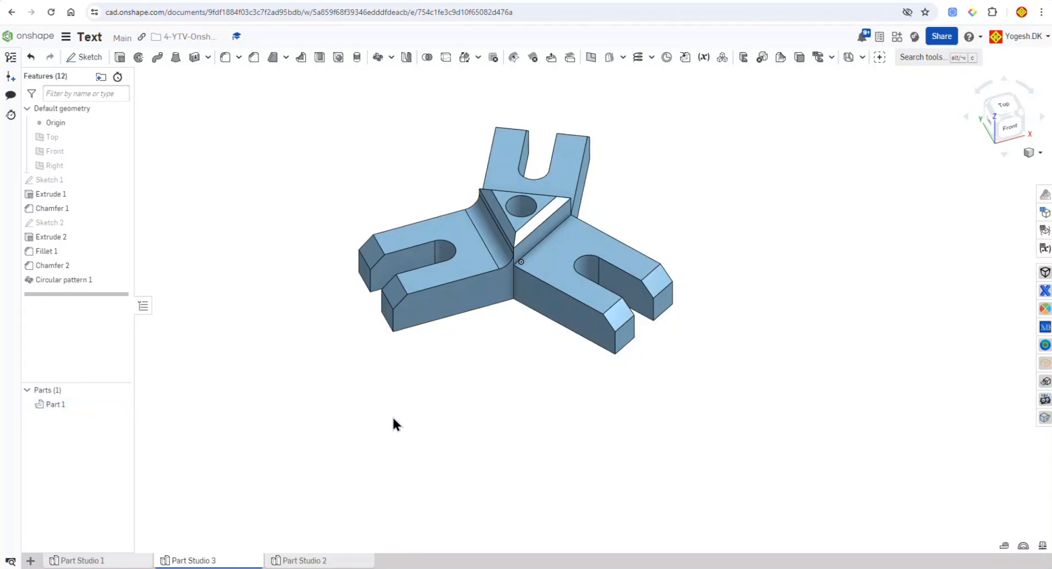
{"action": "right_click_drag", "start_coordinate": [392, 415], "coordinate": [505, 408]}
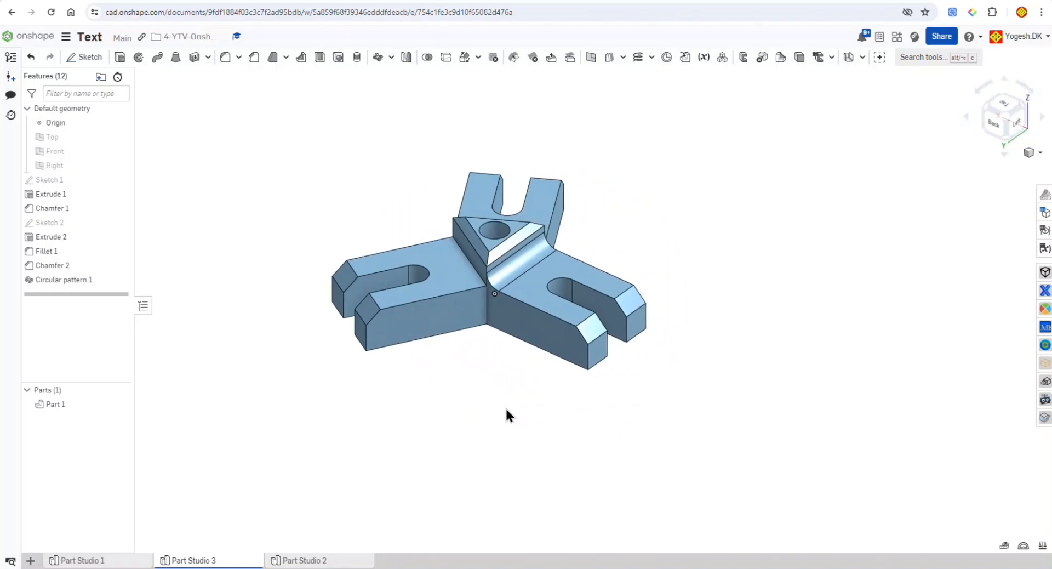
{"action": "right_click", "coordinate": [65, 281]}
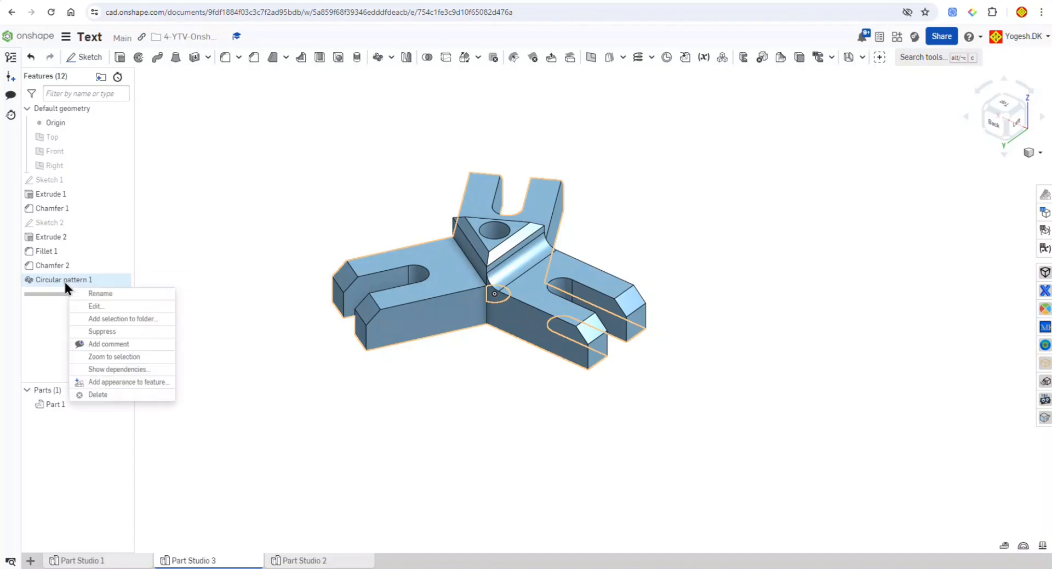
{"action": "left_click", "coordinate": [88, 306]}
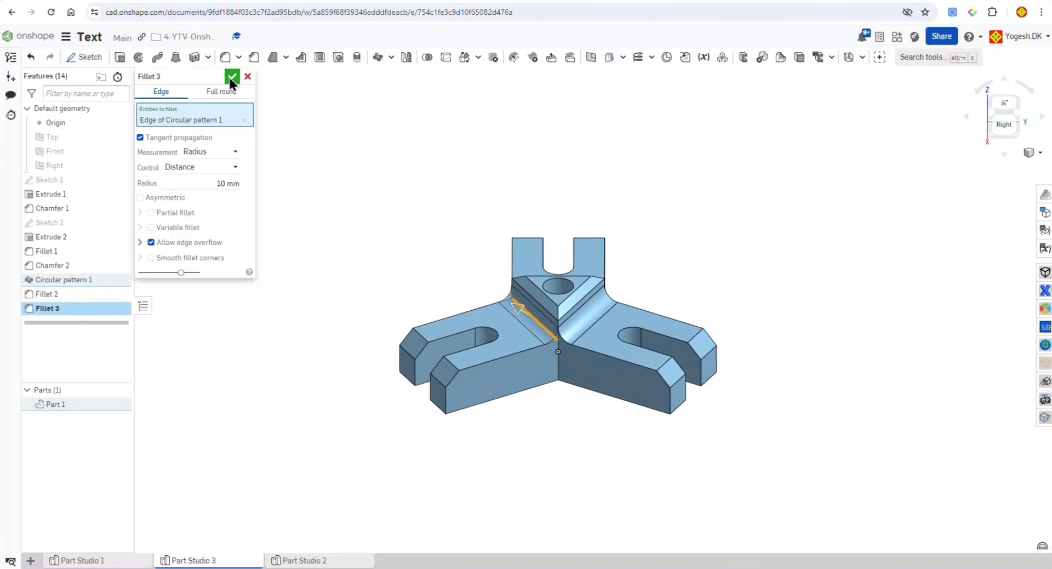
{"action": "left_click", "coordinate": [232, 78]}
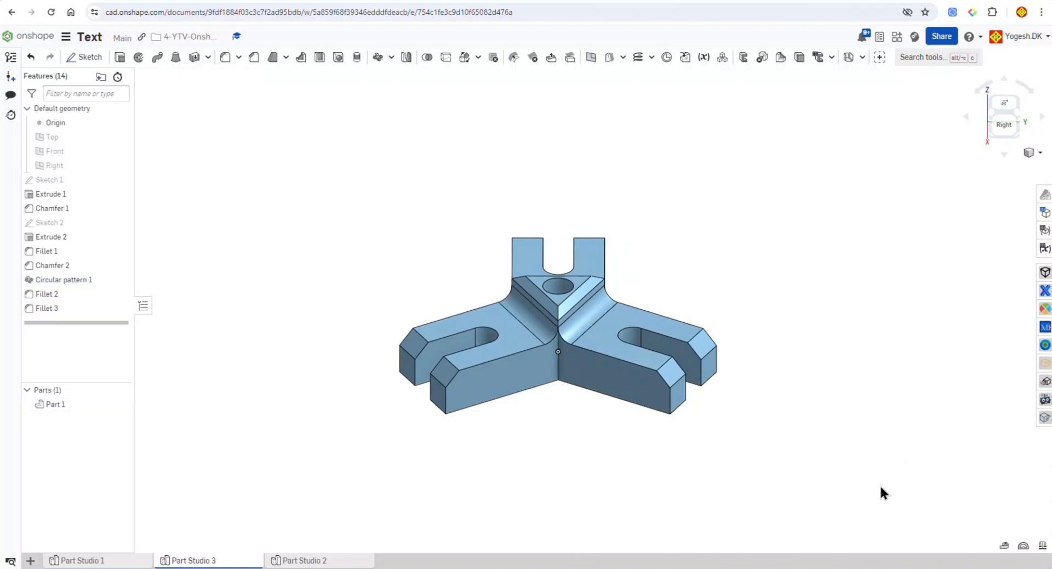
Start a 15 mm radius edge fillet on the vertical inner corner edge between two neighbouring arms
{"action": "right_click_drag", "start_coordinate": [752, 426], "coordinate": [712, 384]}
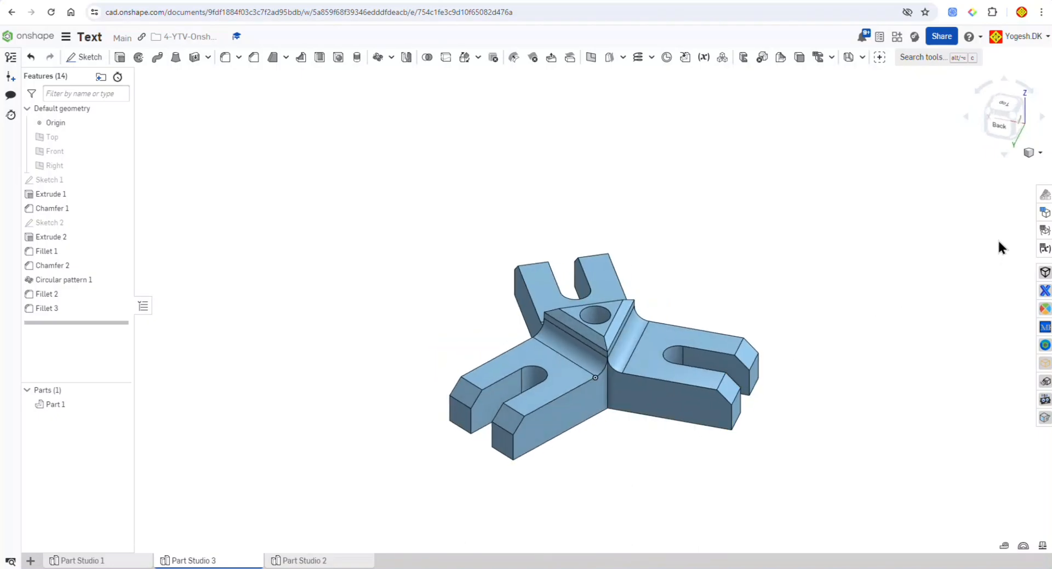
{"action": "left_click", "coordinate": [1037, 153]}
{"action": "left_click", "coordinate": [1016, 168]}
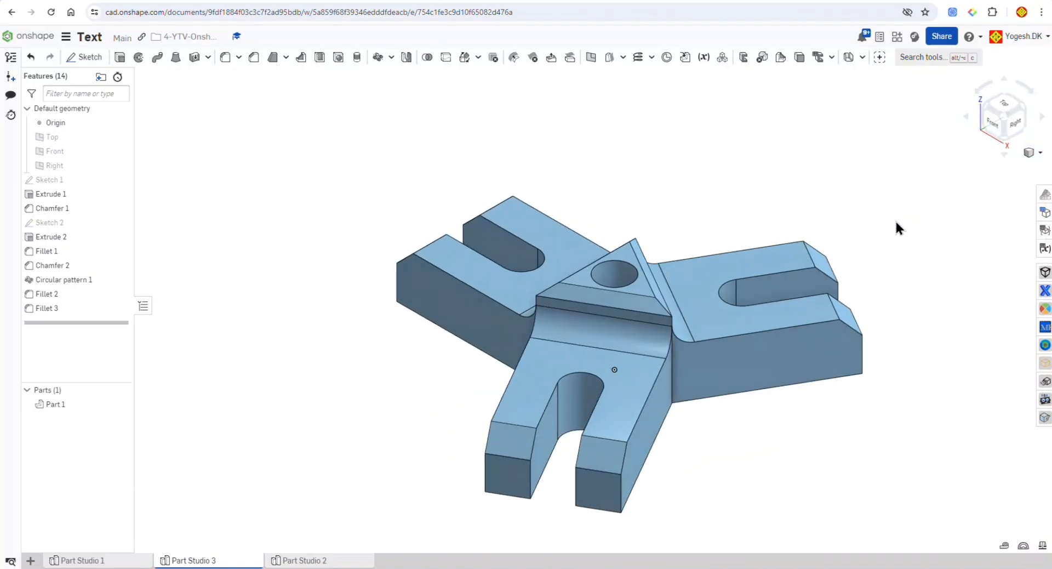
{"action": "right_click_drag", "start_coordinate": [801, 355], "coordinate": [876, 348]}
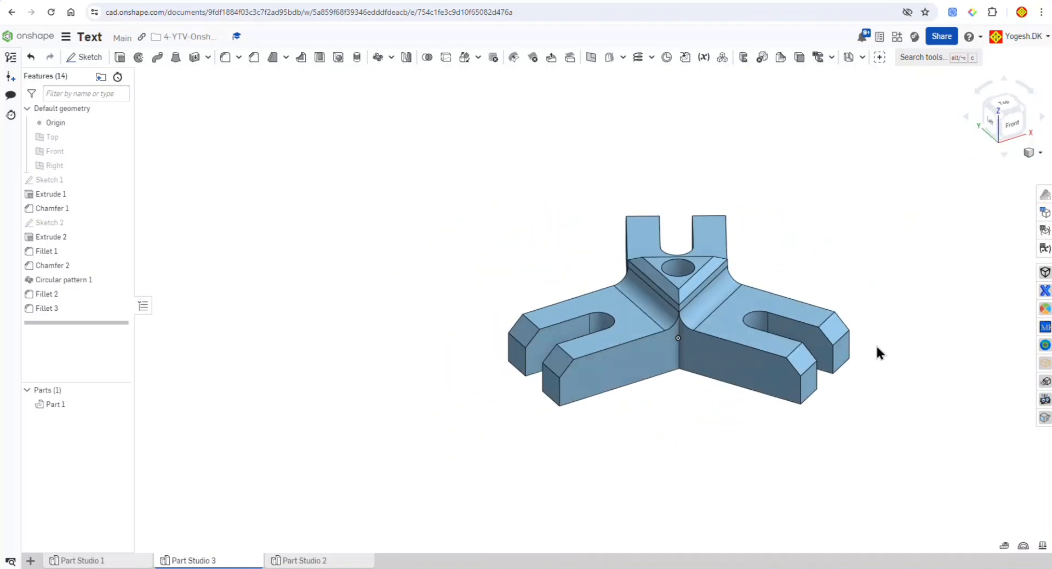
{"action": "left_click", "coordinate": [239, 57]}
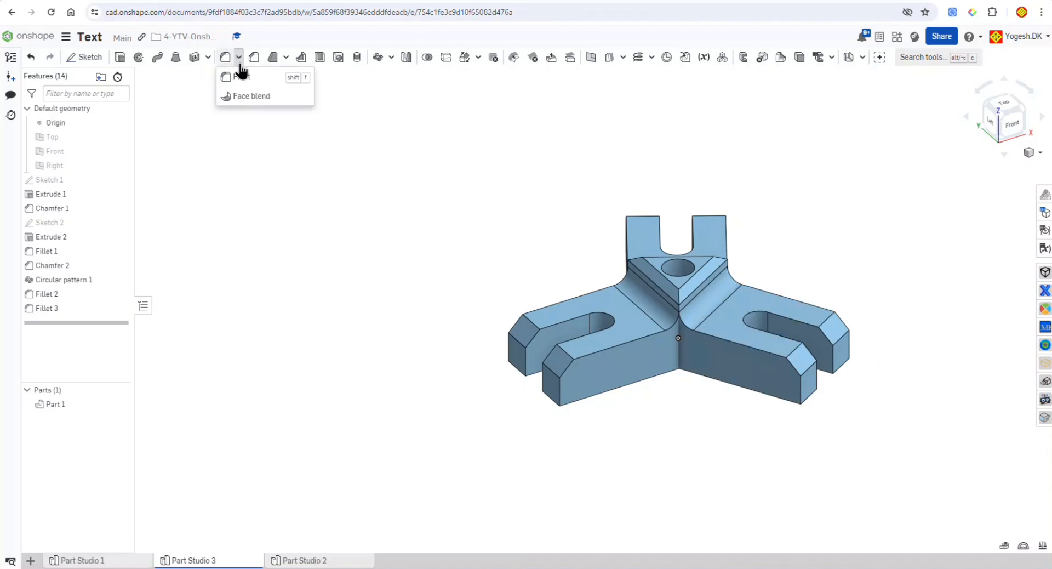
{"action": "left_click", "coordinate": [235, 79]}
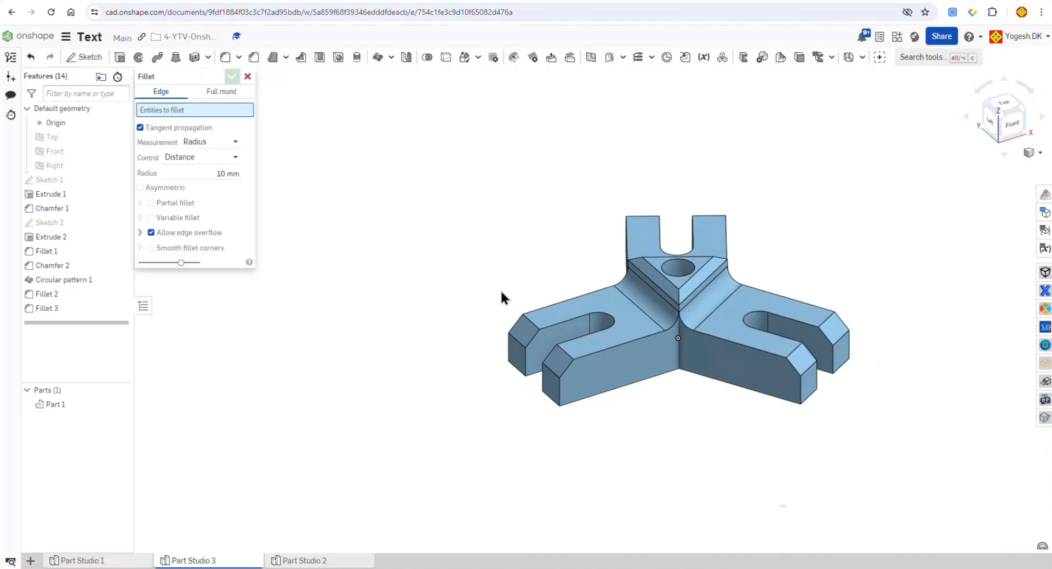
{"action": "left_click", "coordinate": [203, 173]}
{"action": "type", "text": "15"}
{"action": "key", "text": "Return"}
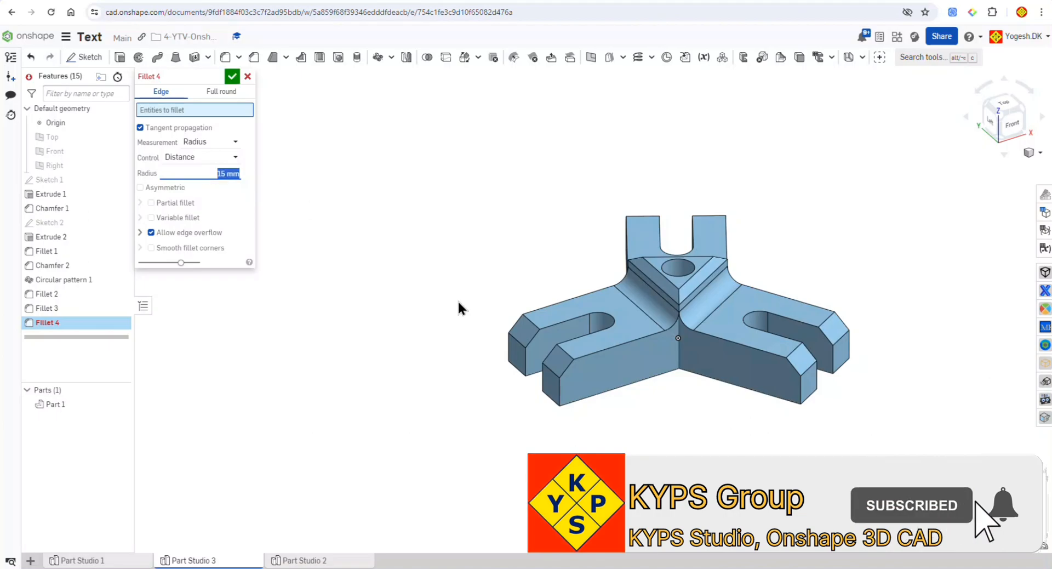
{"action": "scroll", "coordinate": [724, 422], "scroll_direction": "up", "scroll_amount": 3}
{"action": "left_click", "coordinate": [661, 324]}
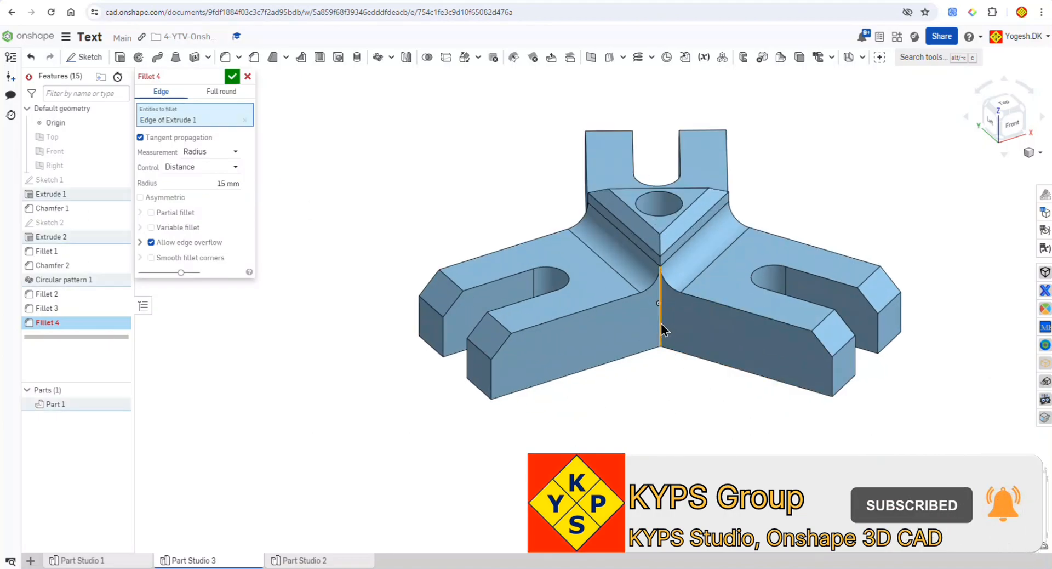
Add the other two vertical corner edges between the arms to the fillet and set its radius to 20 mm
{"action": "scroll", "coordinate": [661, 324], "scroll_direction": "down", "scroll_amount": 2}
{"action": "right_click_drag", "start_coordinate": [592, 392], "coordinate": [690, 395]}
{"action": "left_click", "coordinate": [616, 349]}
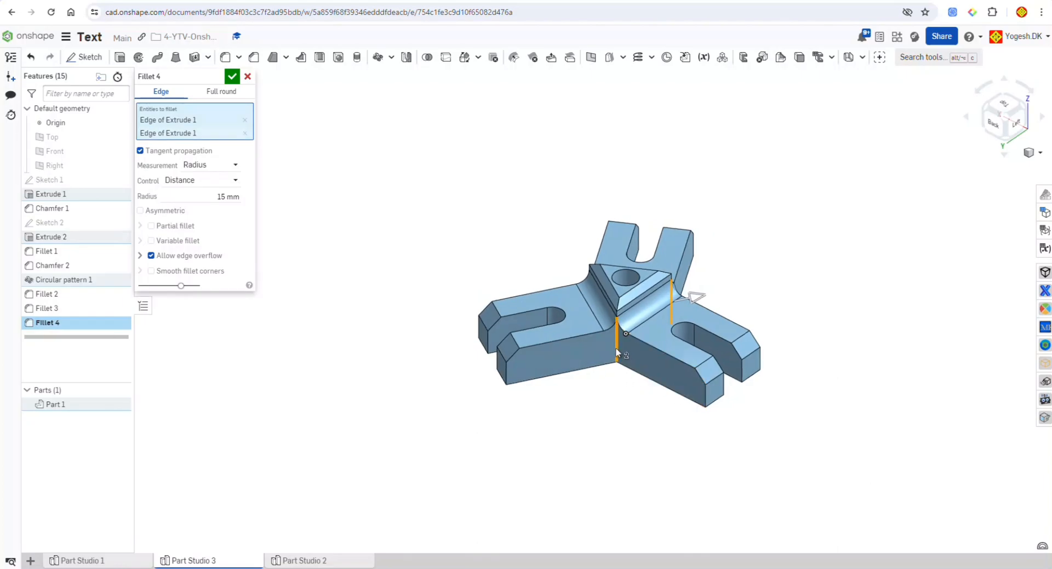
{"action": "right_click_drag", "start_coordinate": [575, 404], "coordinate": [601, 389]}
{"action": "left_click", "coordinate": [583, 370]}
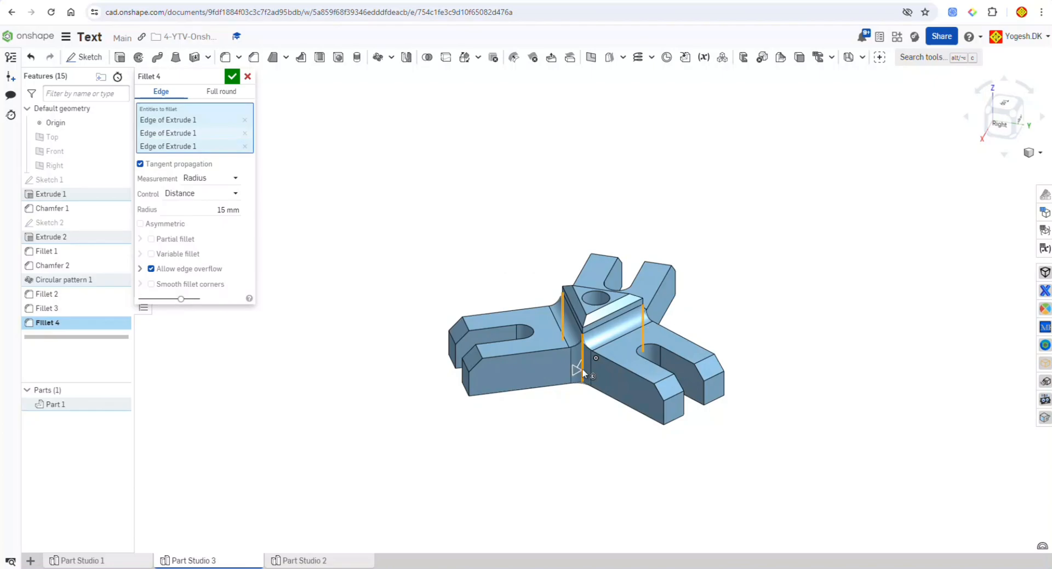
{"action": "left_click", "coordinate": [204, 213]}
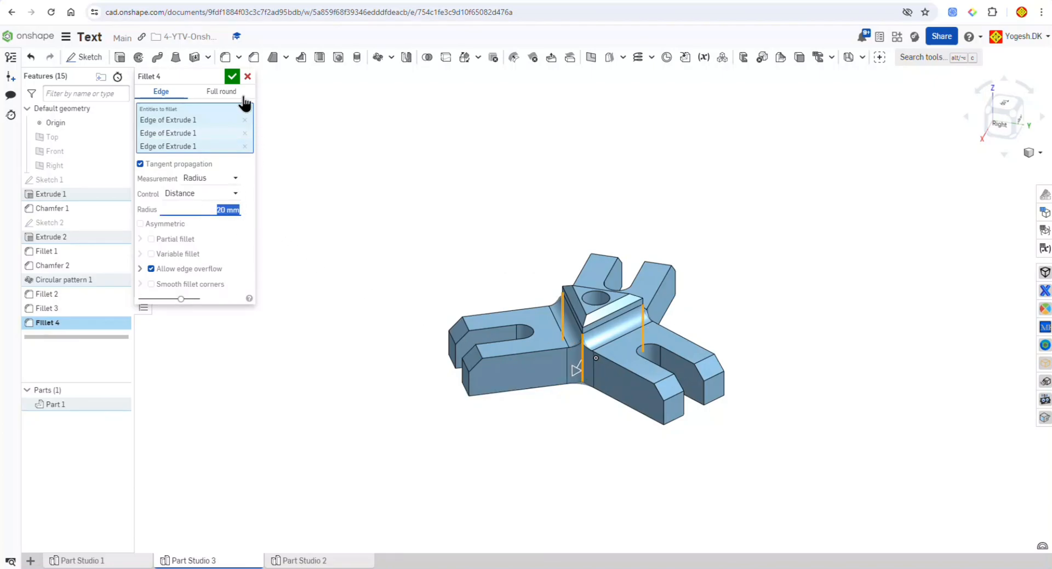
{"action": "left_click", "coordinate": [234, 79]}
Start a 3 mm radius fillet on the upper side edge of one arm next to the rounded inner corner
{"action": "right_click_drag", "start_coordinate": [422, 239], "coordinate": [551, 242]}
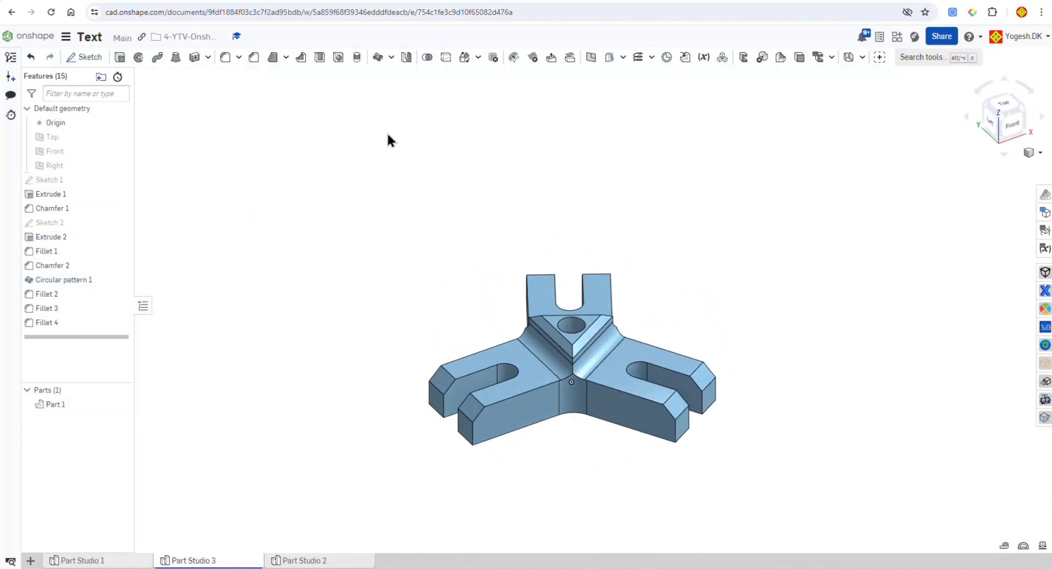
{"action": "left_click", "coordinate": [241, 62]}
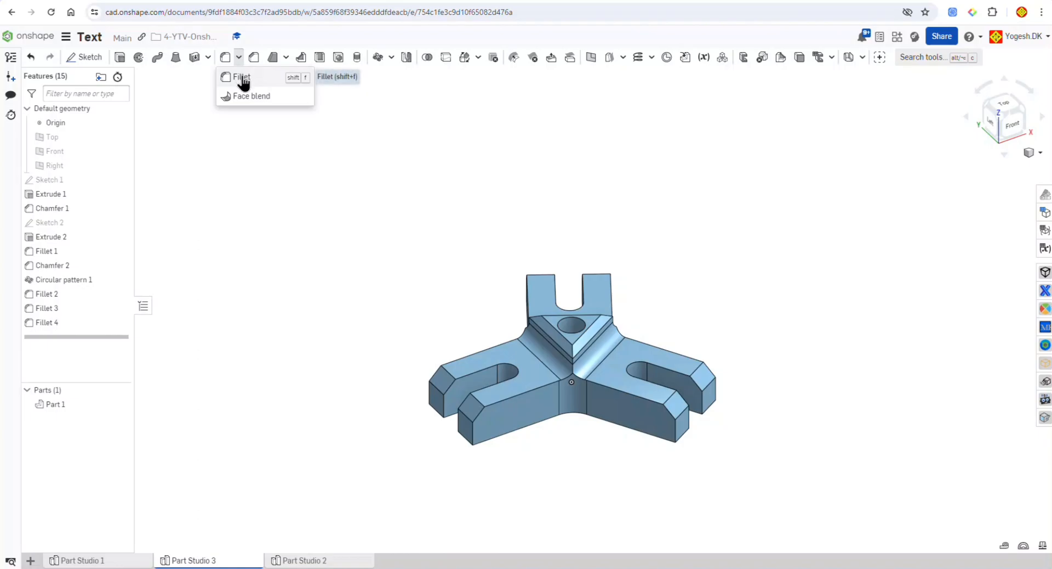
{"action": "left_click", "coordinate": [242, 77]}
{"action": "left_click", "coordinate": [206, 174]}
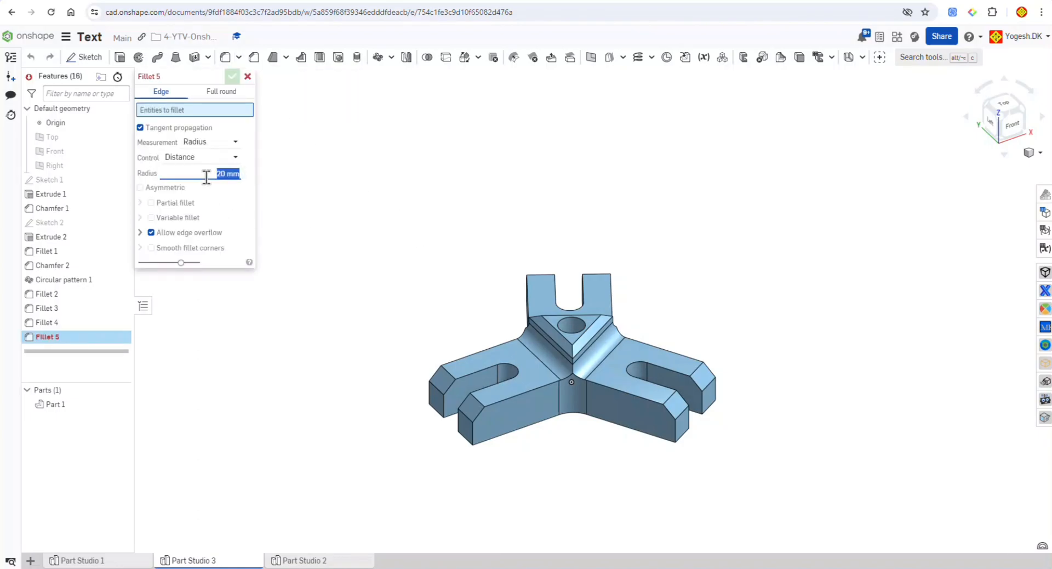
{"action": "type", "text": "5."}
{"action": "left_click", "coordinate": [522, 390]}
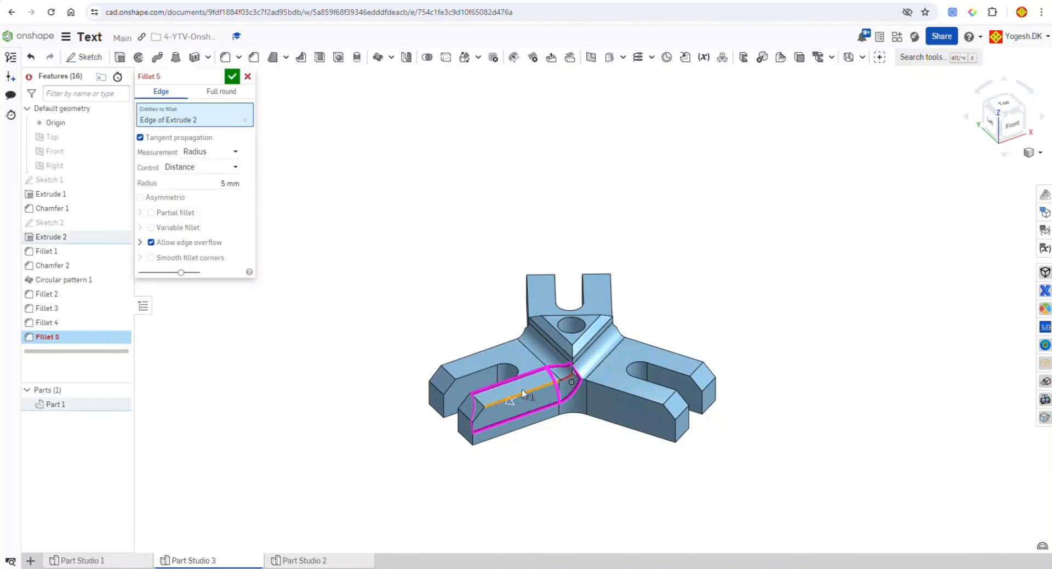
{"action": "left_click", "coordinate": [210, 184]}
{"action": "type", "text": "3"}
{"action": "key", "text": "Return"}
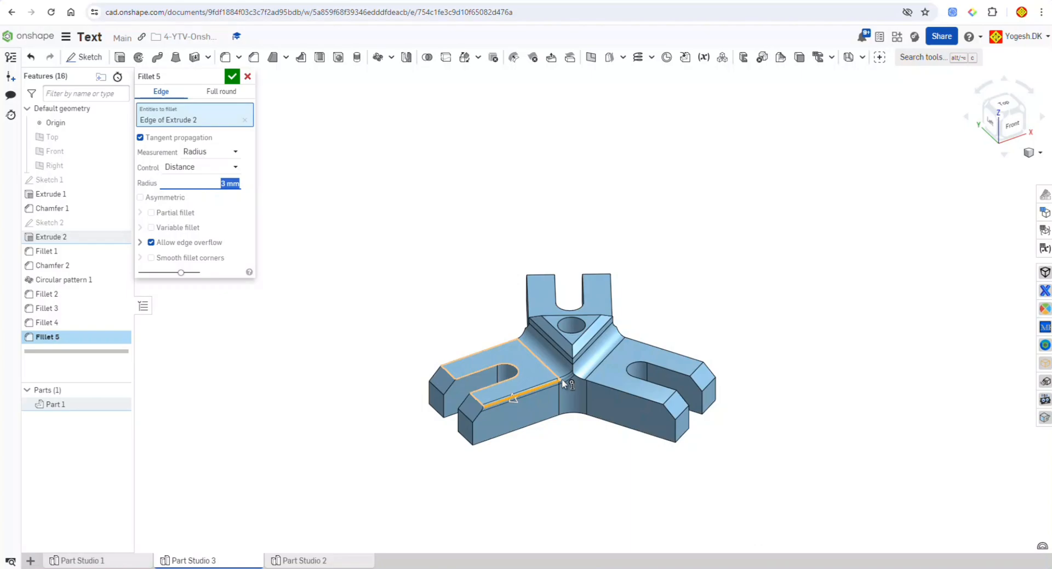
Add the curved upper edge and the short vertical edge of that inner corner to the 3 mm fillet
{"action": "scroll", "coordinate": [561, 379], "scroll_direction": "up", "scroll_amount": 5}
{"action": "left_click", "coordinate": [528, 322]}
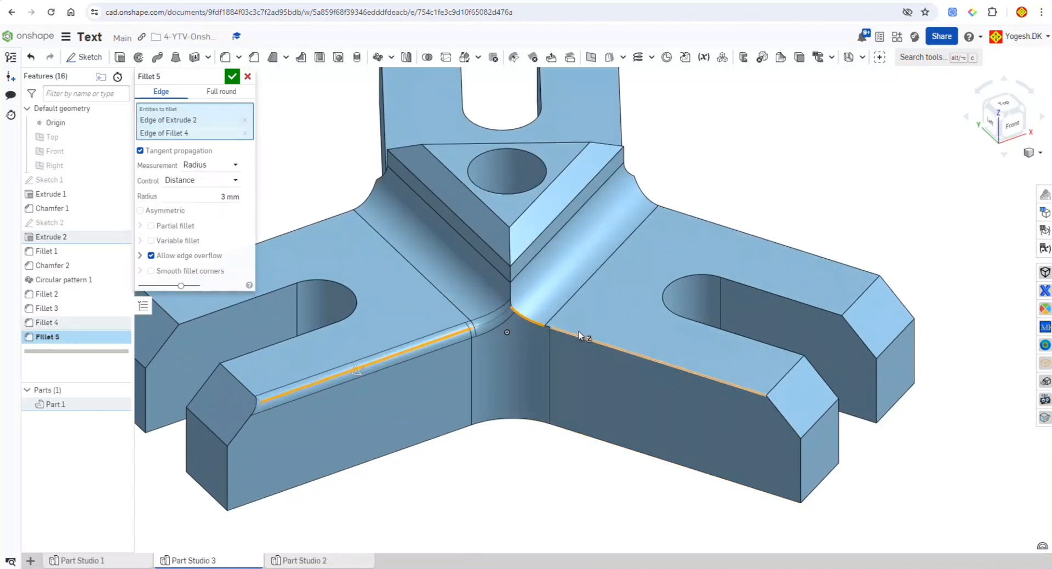
{"action": "left_click", "coordinate": [513, 298]}
{"action": "scroll", "coordinate": [512, 296], "scroll_direction": "down", "scroll_amount": 5}
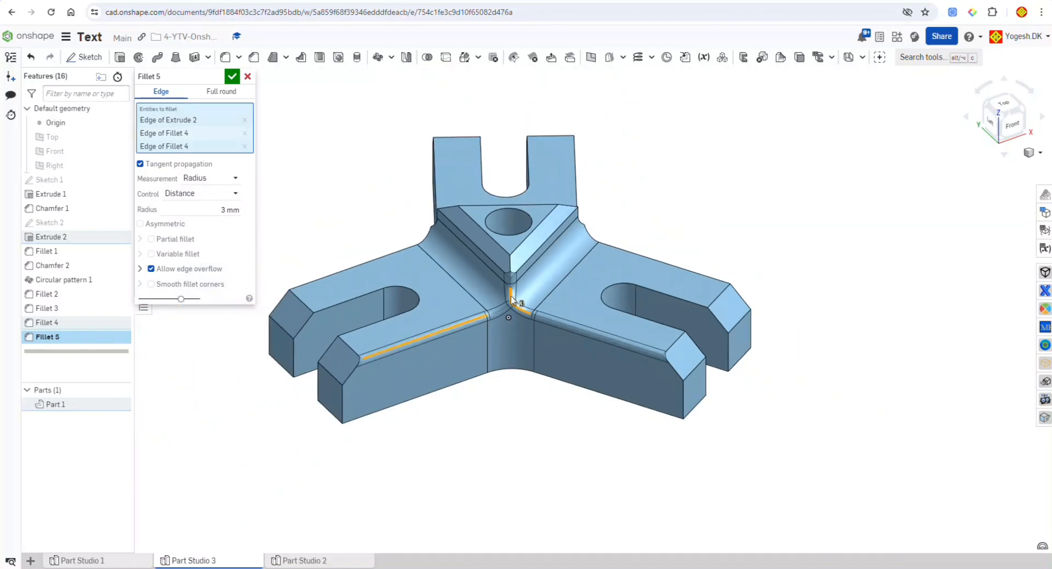
Extend the 3 mm fillet to the facing arms' upper side edges and the short vertical edge at the next inner corner
{"action": "right_click_drag", "start_coordinate": [813, 259], "coordinate": [705, 258]}
{"action": "scroll", "coordinate": [475, 369], "scroll_direction": "up", "scroll_amount": 4}
{"action": "left_click", "coordinate": [511, 388]}
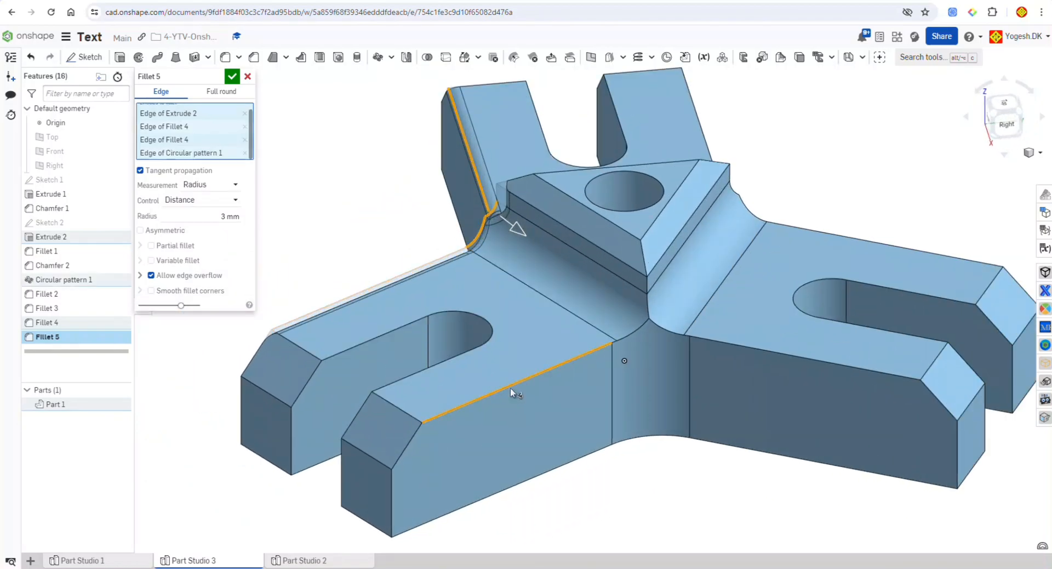
{"action": "left_click", "coordinate": [767, 355]}
{"action": "scroll", "coordinate": [651, 327], "scroll_direction": "up", "scroll_amount": 3}
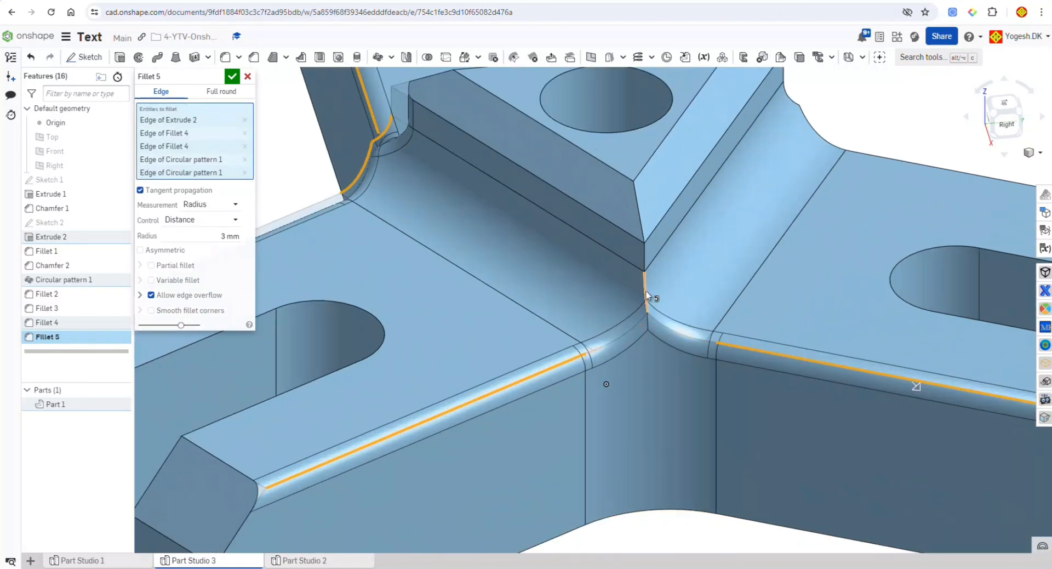
{"action": "left_click", "coordinate": [646, 291]}
{"action": "scroll", "coordinate": [646, 291], "scroll_direction": "down", "scroll_amount": 5}
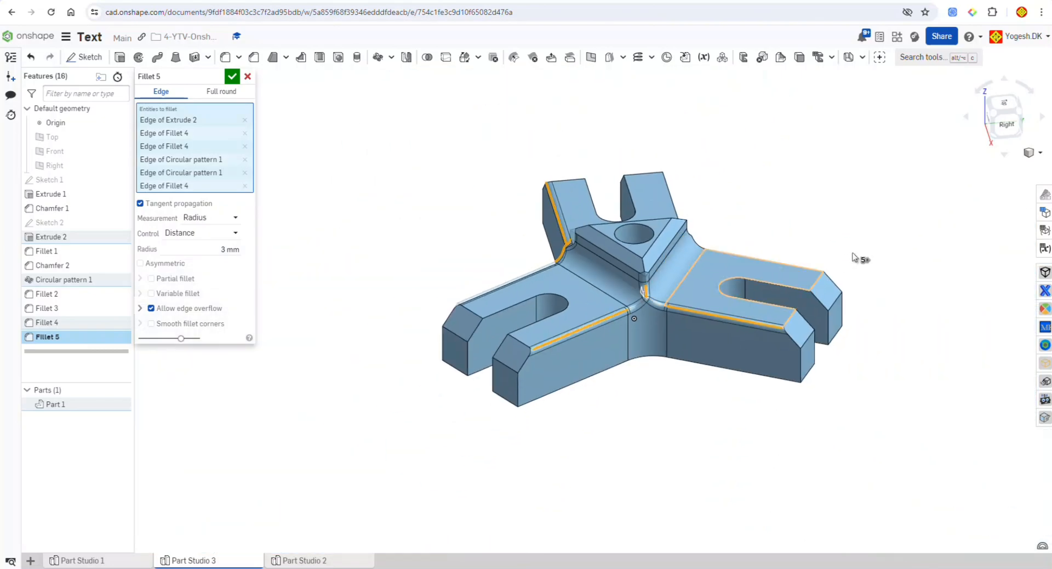
Add the facing arms' upper side edges and the short vertical edge at the last inner corner, and finish the 3 mm fillet
{"action": "right_click_drag", "start_coordinate": [857, 258], "coordinate": [789, 232]}
{"action": "scroll", "coordinate": [690, 392], "scroll_direction": "up", "scroll_amount": 3}
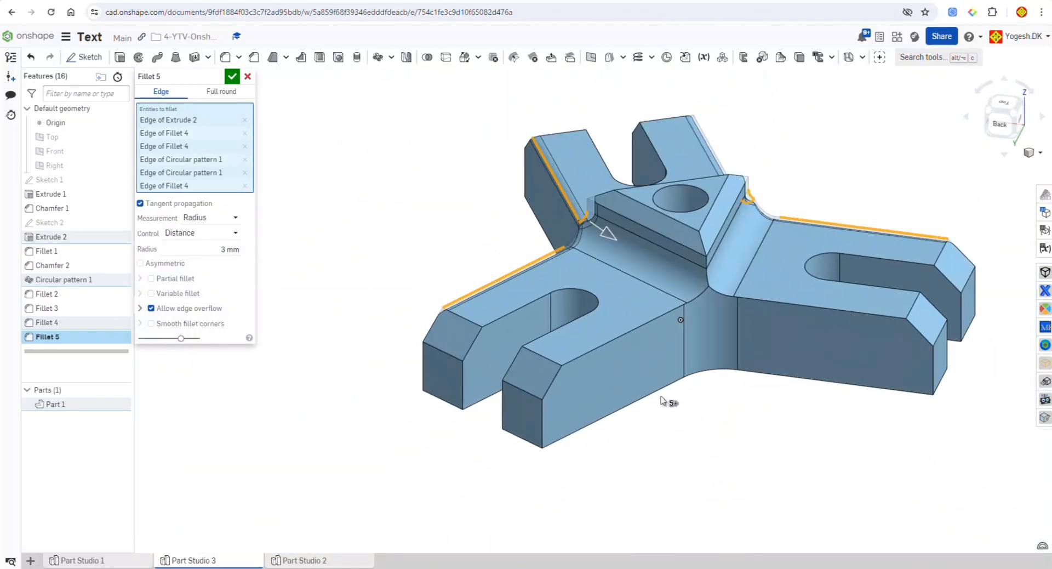
{"action": "left_click", "coordinate": [614, 342]}
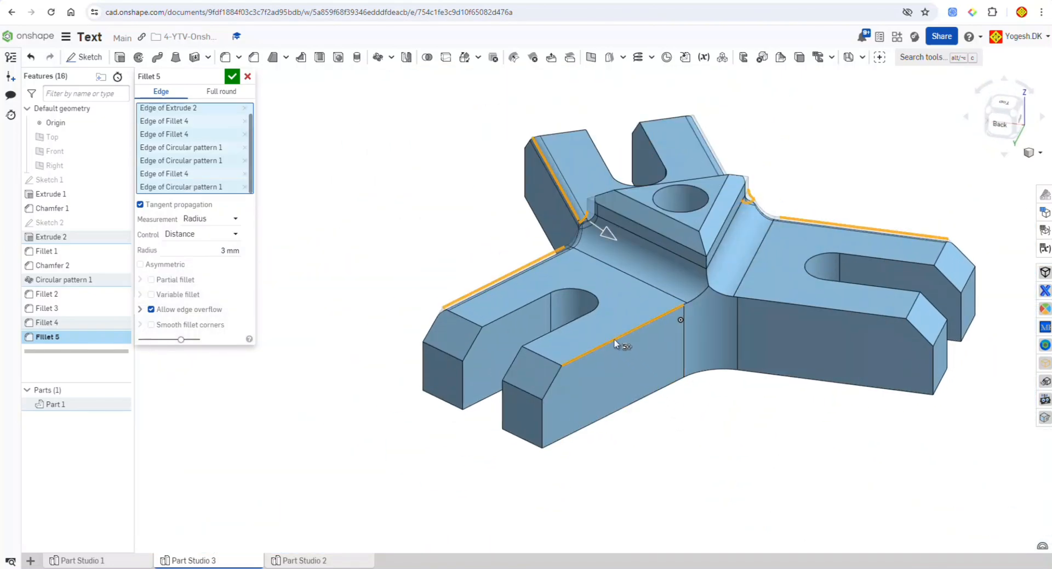
{"action": "left_click", "coordinate": [812, 309]}
{"action": "scroll", "coordinate": [704, 285], "scroll_direction": "up", "scroll_amount": 5}
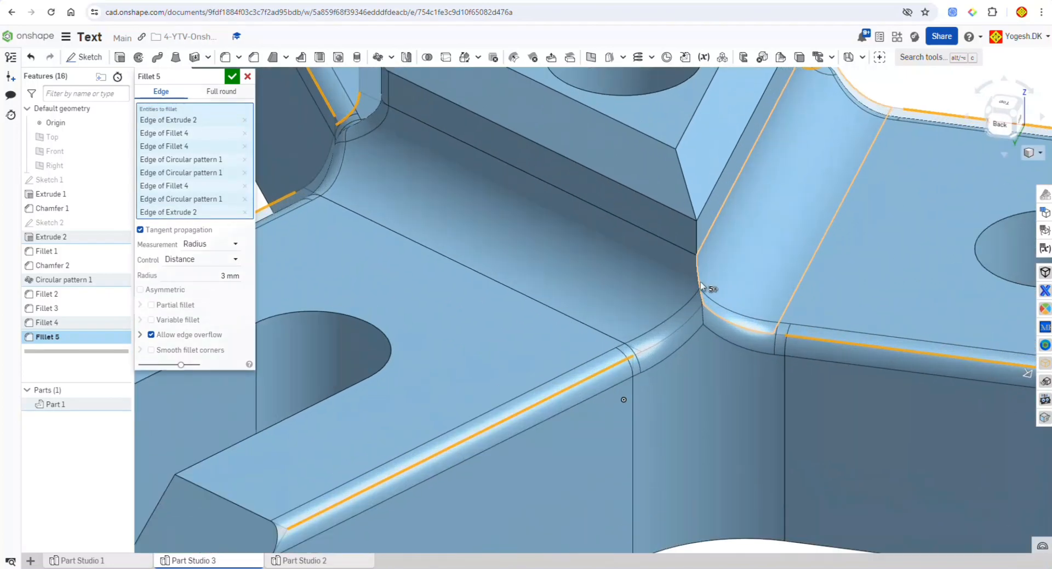
{"action": "left_click", "coordinate": [700, 283]}
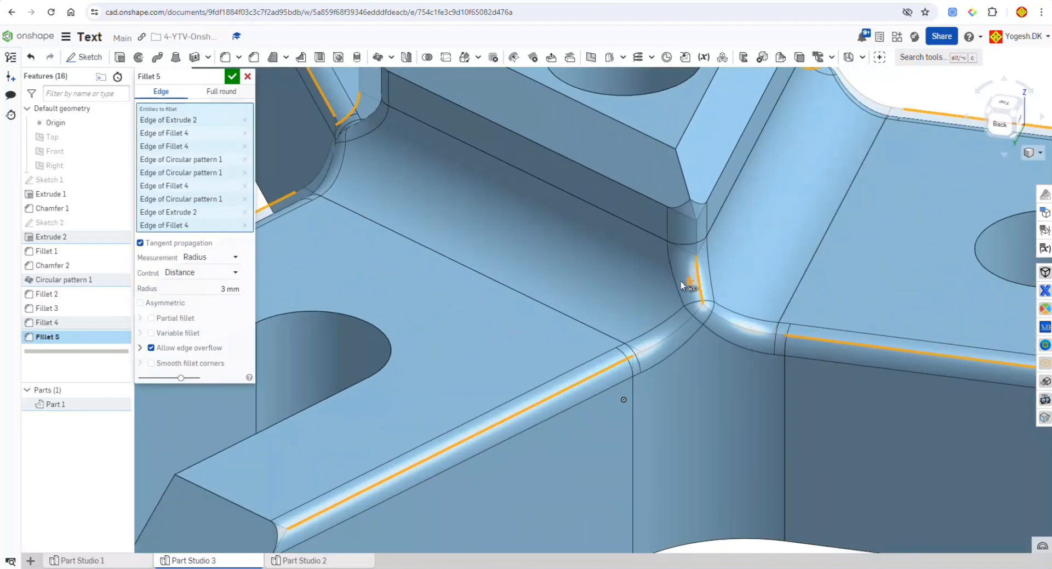
{"action": "left_click", "coordinate": [232, 76]}
Change the appearance of the whole part, Part 1, to a golden yellow colour
{"action": "scroll", "coordinate": [583, 275], "scroll_direction": "down", "scroll_amount": 8}
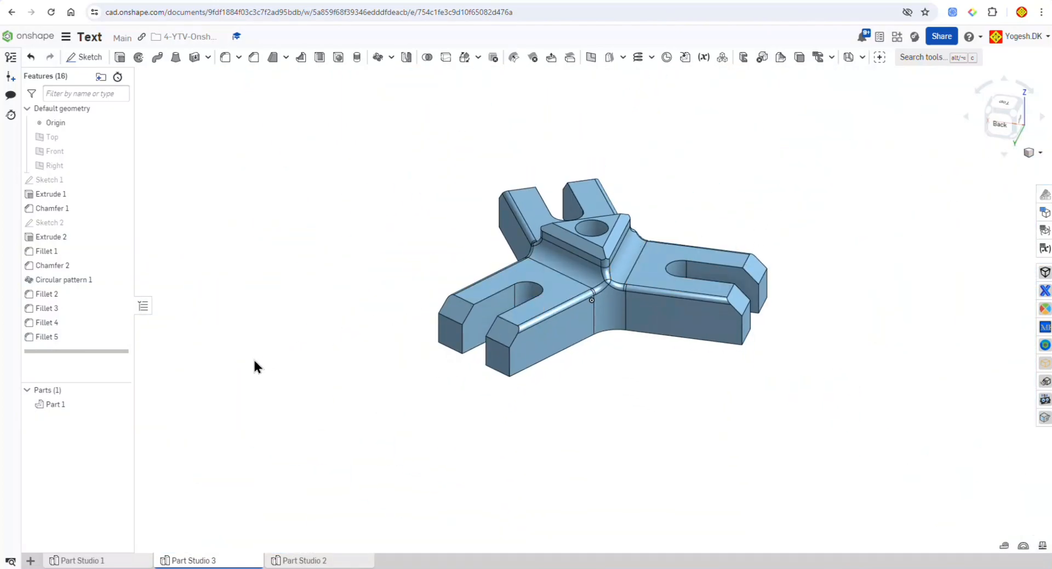
{"action": "right_click", "coordinate": [49, 401]}
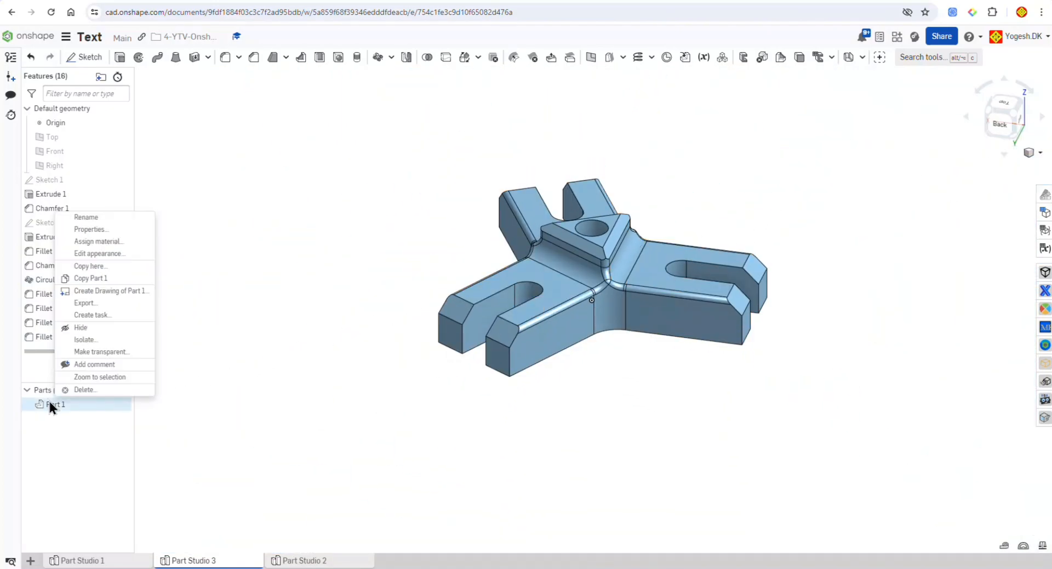
{"action": "left_click", "coordinate": [110, 253]}
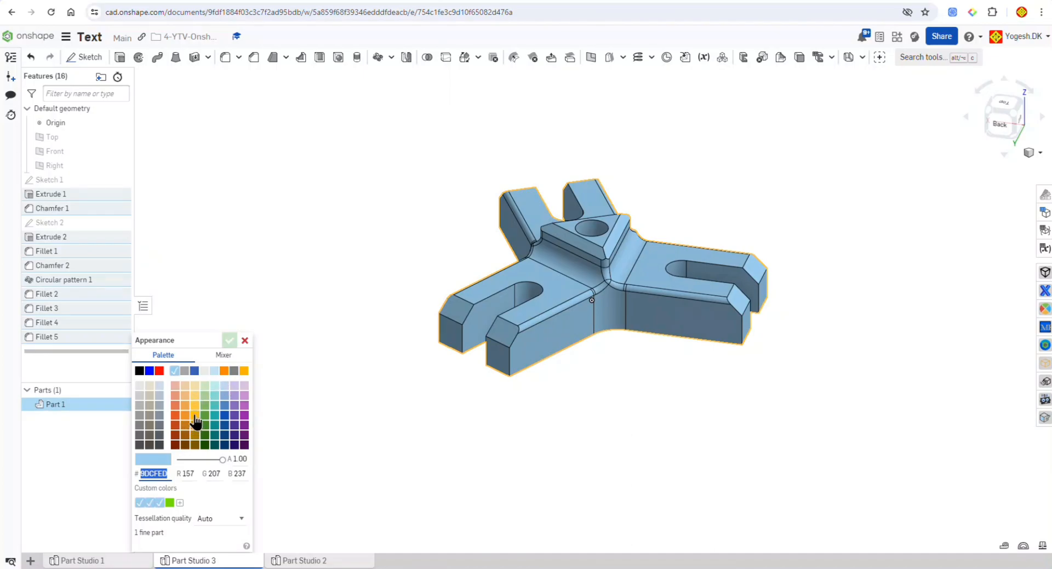
{"action": "left_click", "coordinate": [195, 422]}
{"action": "left_click", "coordinate": [230, 341]}
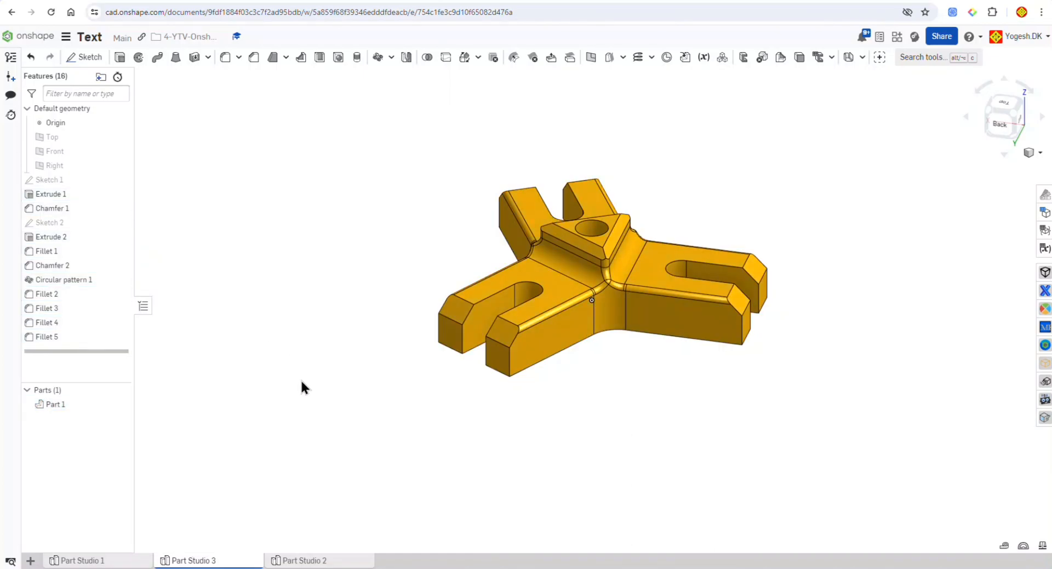
Add a red (FF0000) appearance to the Fillet 5 feature, the 3 mm edge rounds
{"action": "right_click", "coordinate": [49, 338]}
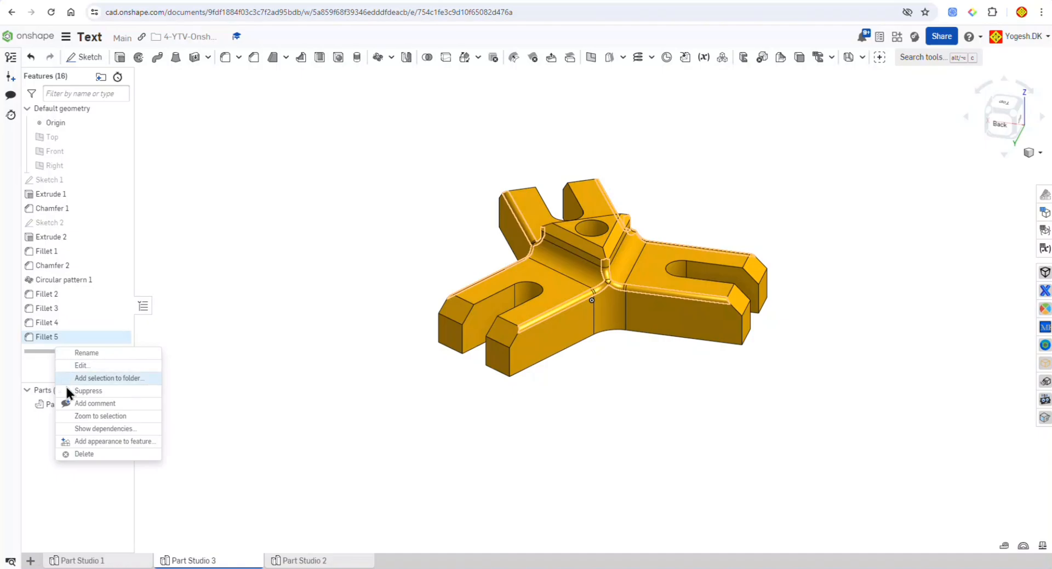
{"action": "left_click", "coordinate": [89, 442]}
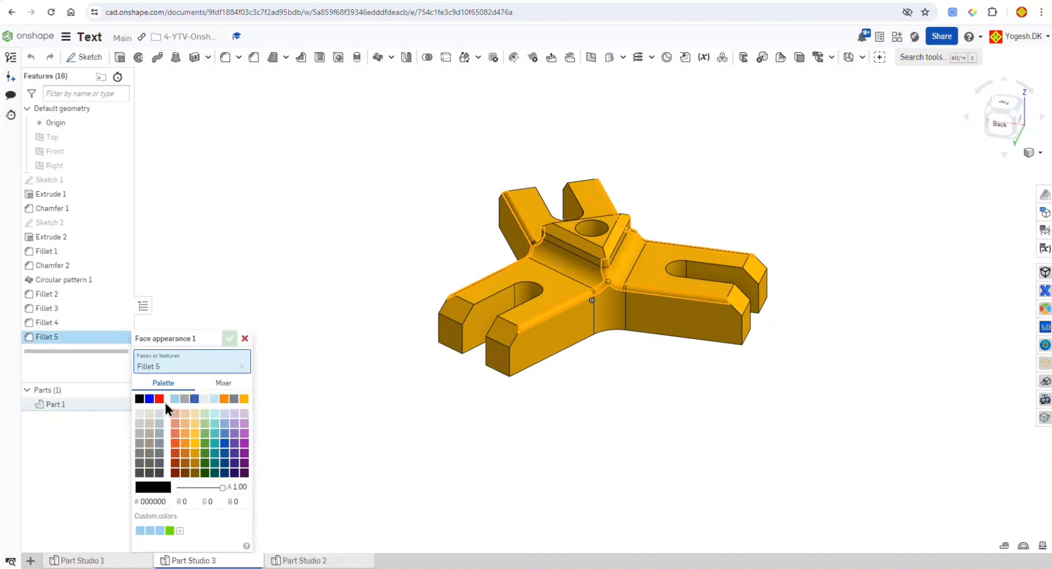
{"action": "left_click", "coordinate": [159, 399]}
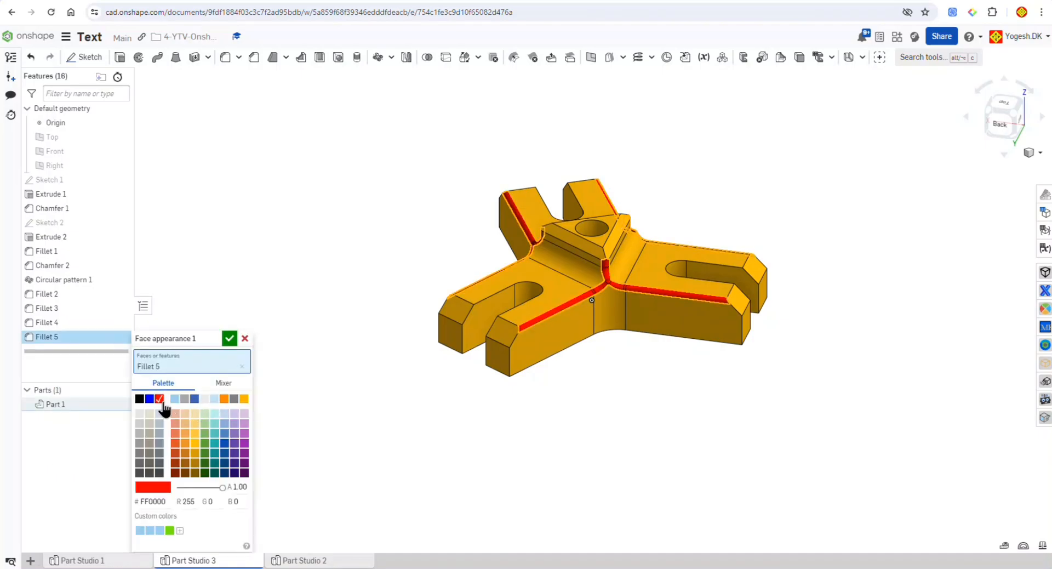
{"action": "left_click", "coordinate": [224, 340]}
{"action": "right_click", "coordinate": [54, 321]}
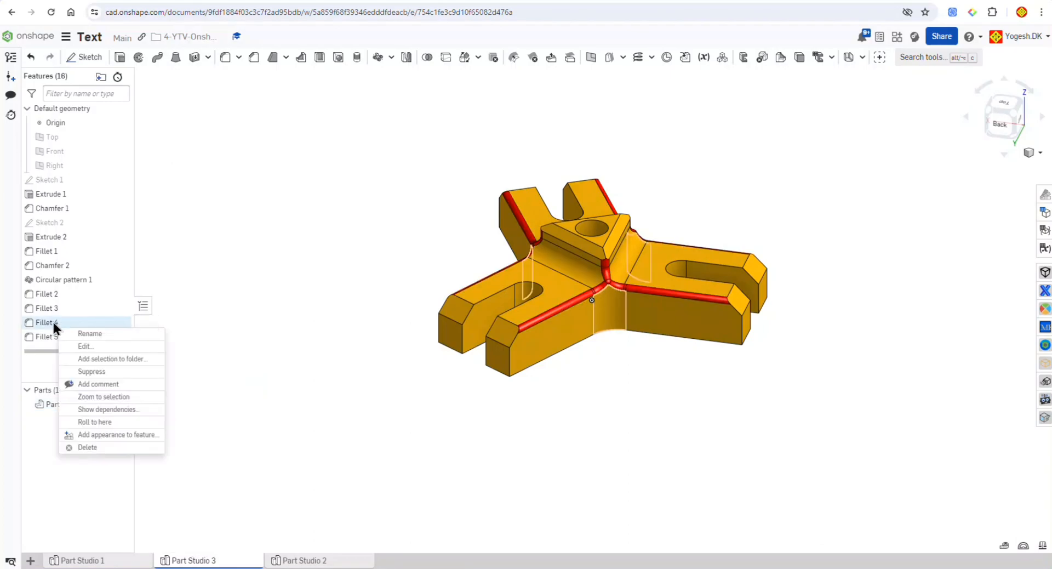
{"action": "left_click", "coordinate": [97, 344]}
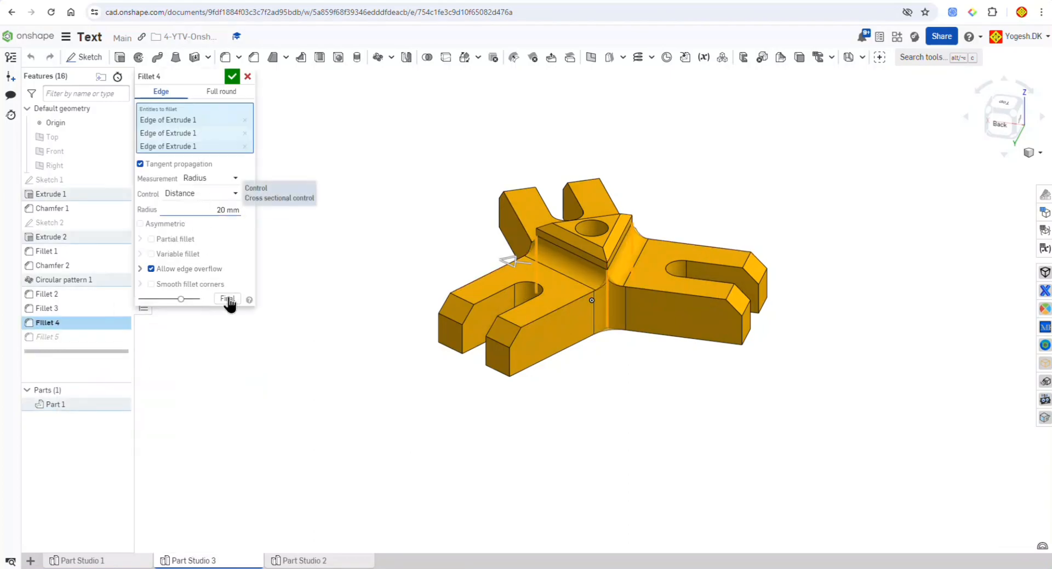
{"action": "left_click", "coordinate": [247, 77]}
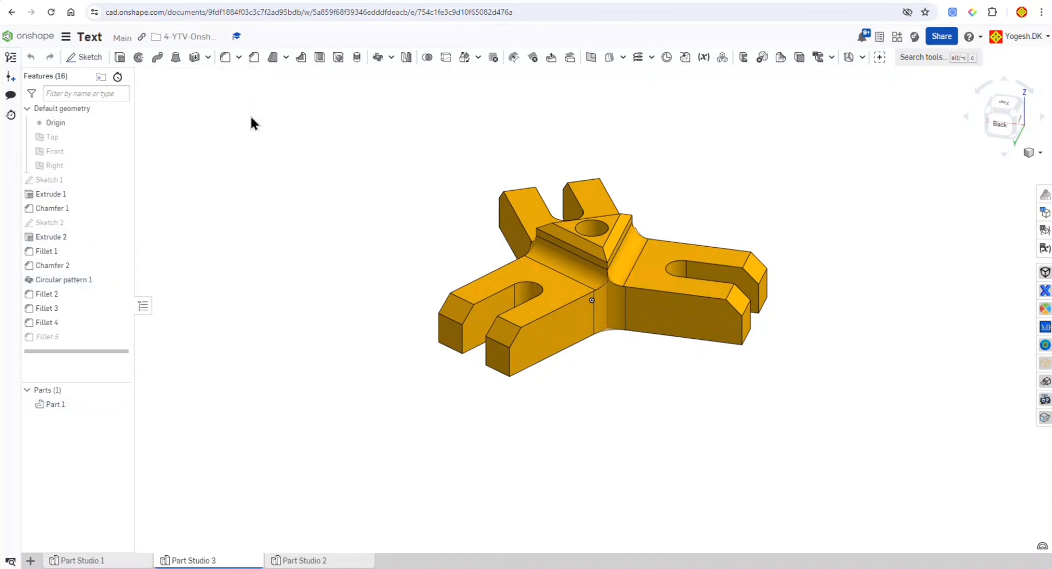
Add a red appearance to the Fillet 4 feature, the 20 mm vertical corner rounds between the arms
{"action": "right_click", "coordinate": [57, 321]}
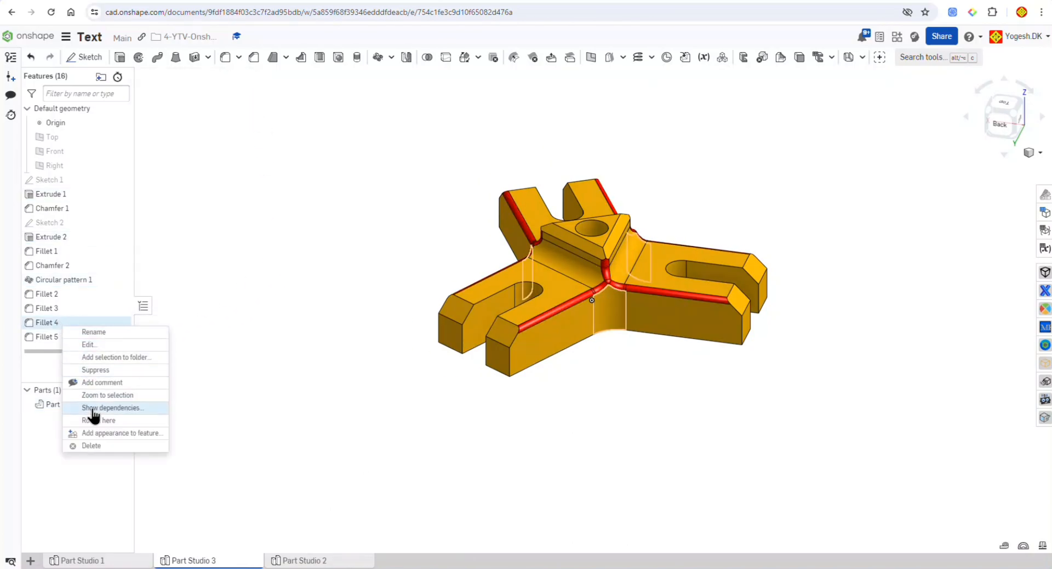
{"action": "left_click", "coordinate": [101, 433]}
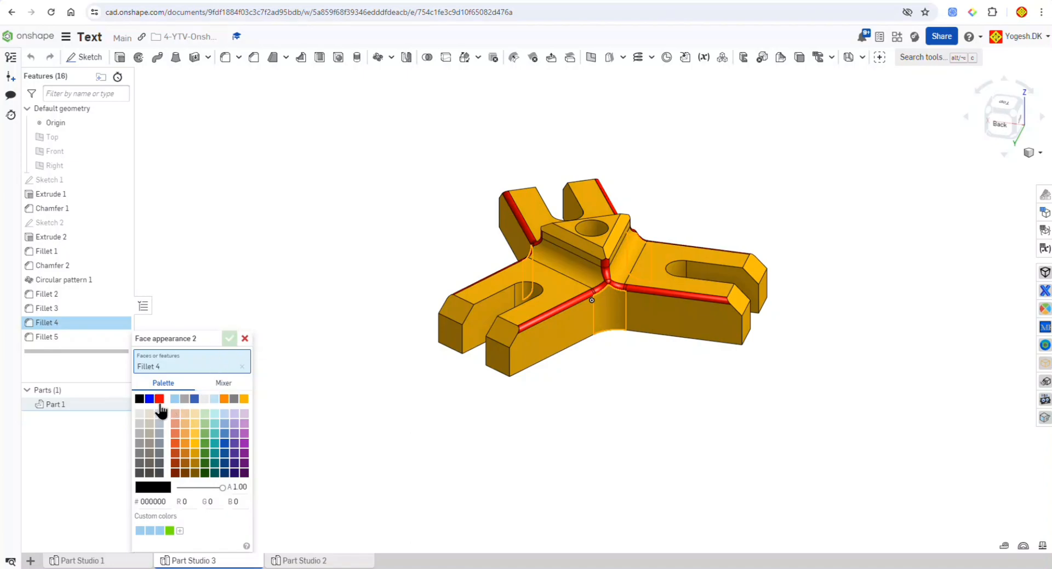
{"action": "left_click", "coordinate": [159, 398]}
{"action": "left_click", "coordinate": [229, 339]}
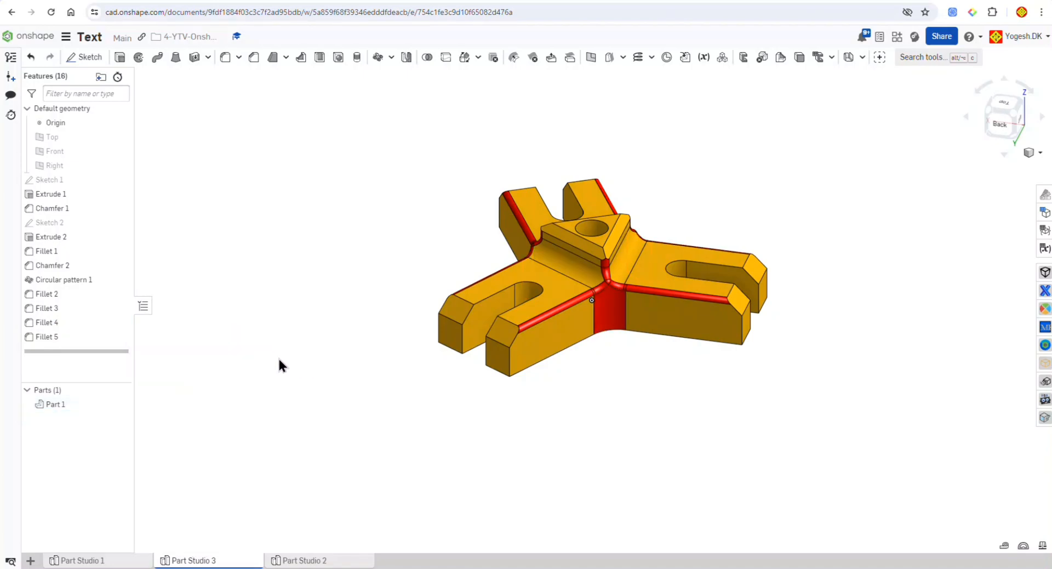
{"action": "mouse_move", "coordinate": [279, 364]}
{"action": "right_mouse_down"}
{"action": "mouse_move", "coordinate": [395, 356]}
{"action": "mouse_move", "coordinate": [498, 372]}
{"action": "mouse_move", "coordinate": [527, 347]}
{"action": "mouse_move", "coordinate": [525, 337]}
{"action": "mouse_move", "coordinate": [449, 351]}
{"action": "mouse_move", "coordinate": [268, 353]}
{"action": "right_mouse_up"}
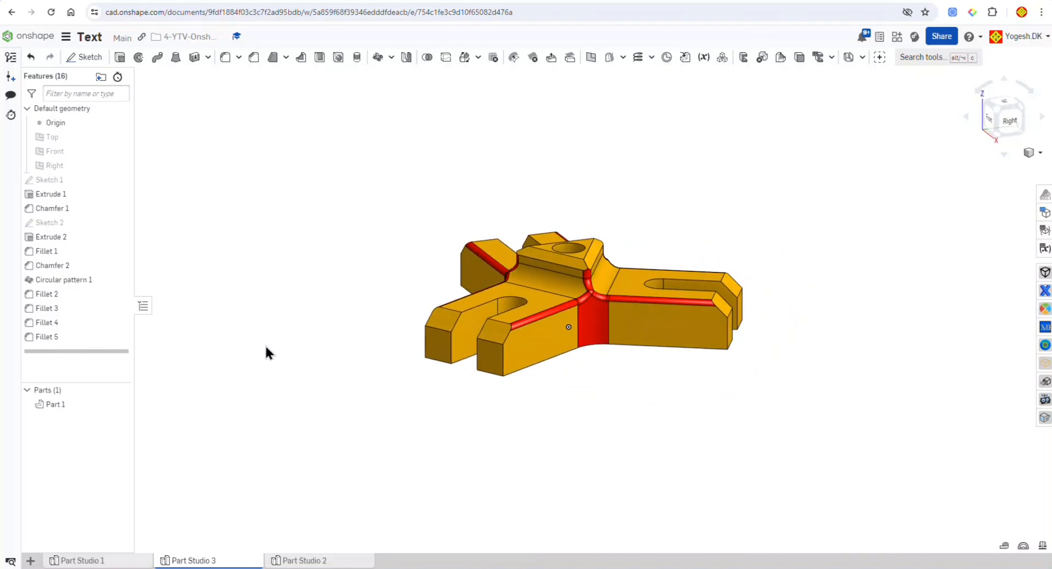
{"action": "right_click", "coordinate": [53, 257]}
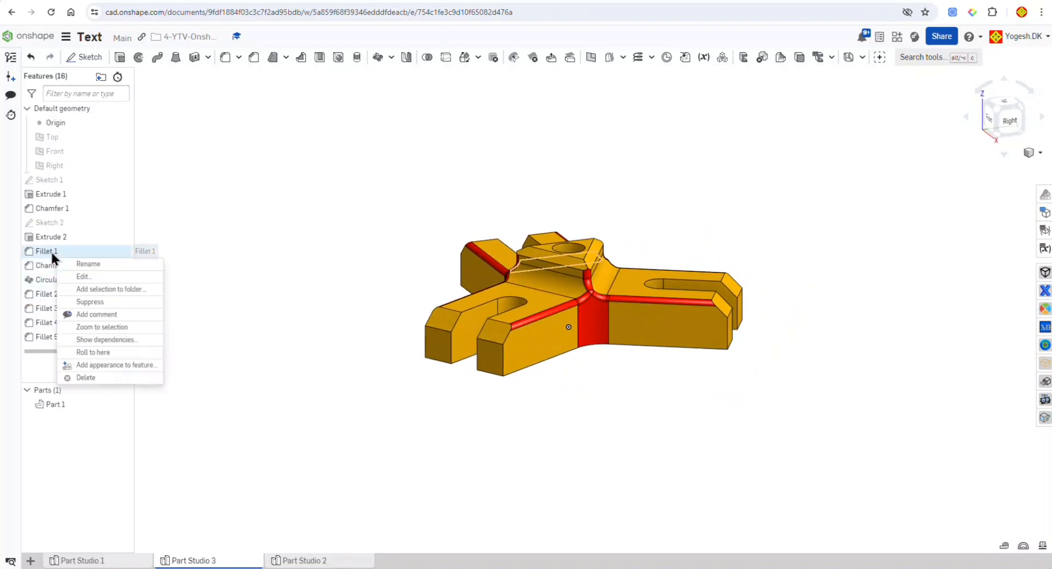
{"action": "left_click", "coordinate": [74, 276]}
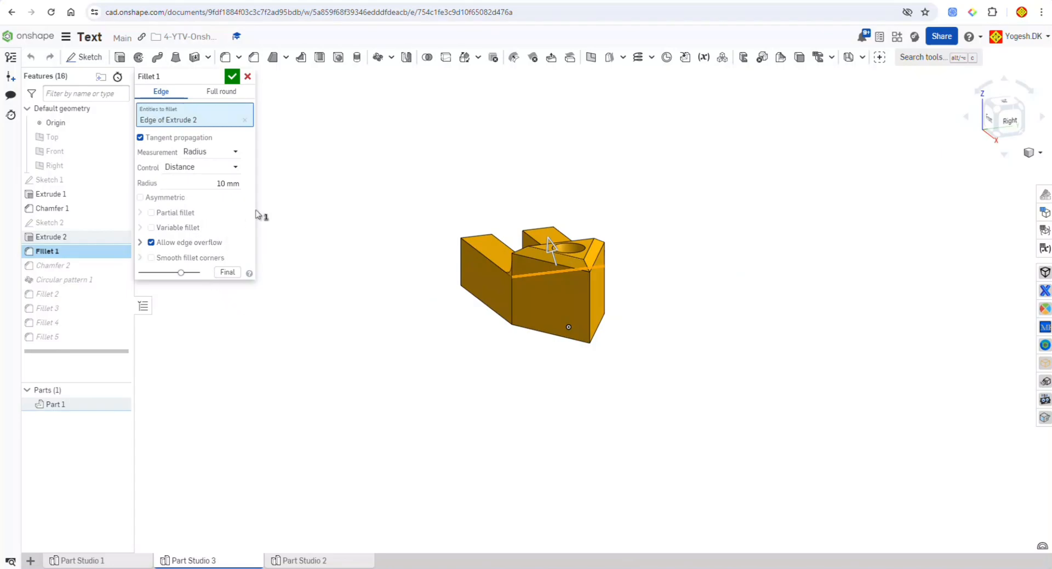
{"action": "key", "text": "Escape"}
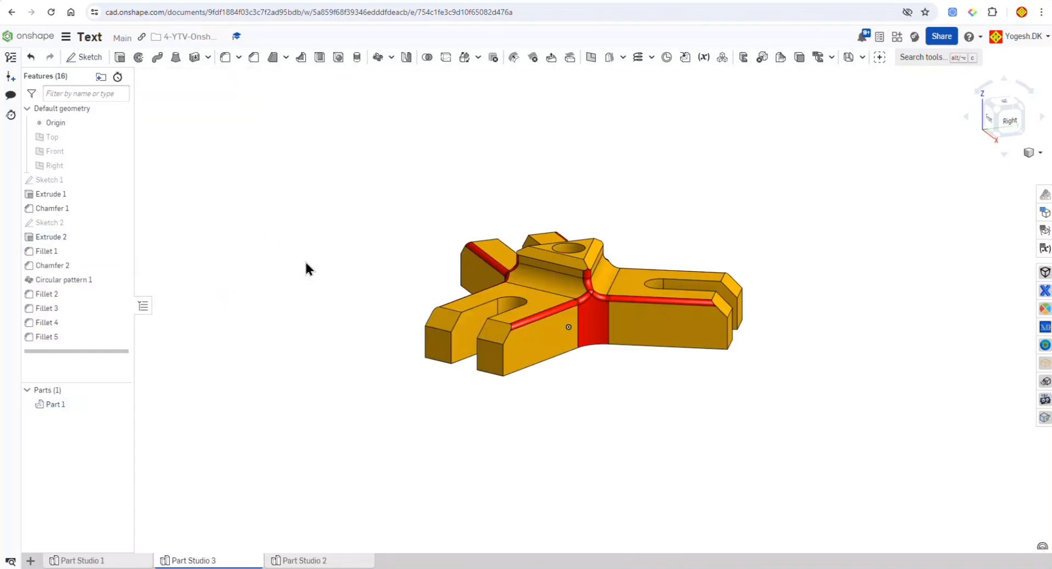
Add a red (FF0000) appearance to the Fillet 1 feature, the 10 mm fillet where the first arm meets the prism
{"action": "right_click", "coordinate": [53, 252]}
{"action": "left_click", "coordinate": [108, 362]}
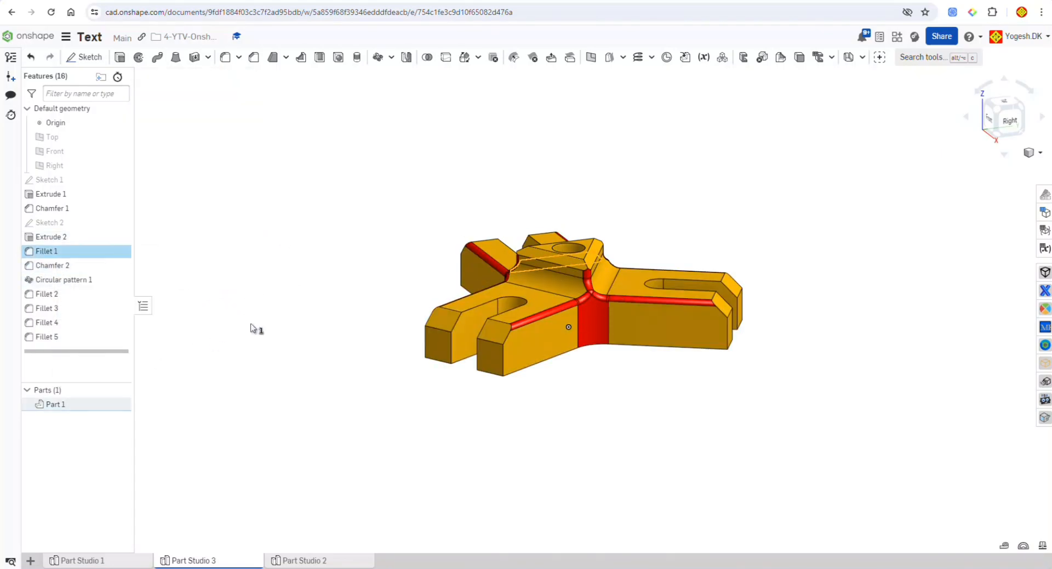
{"action": "left_click", "coordinate": [160, 399]}
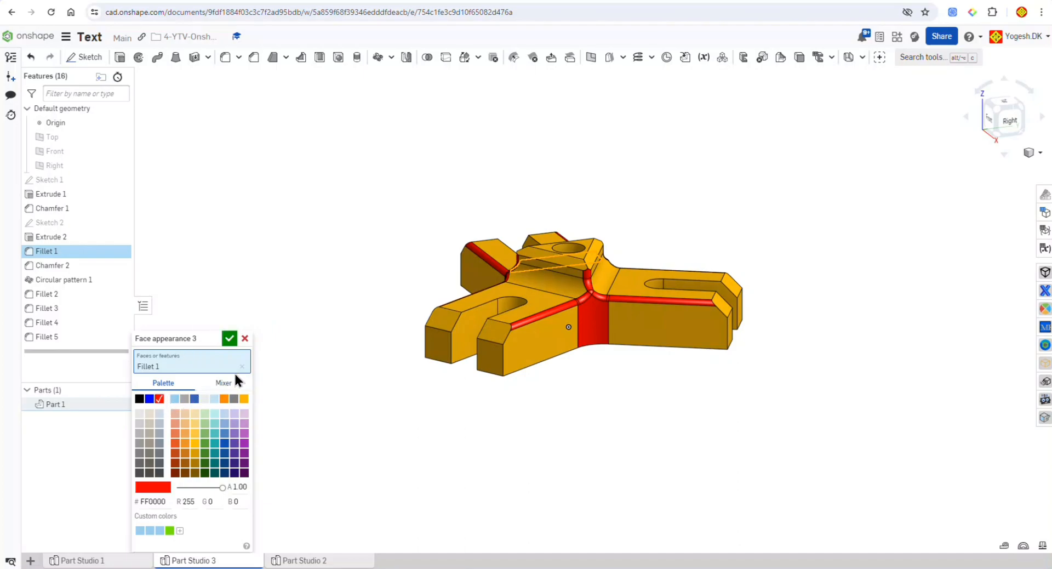
{"action": "left_click", "coordinate": [230, 339]}
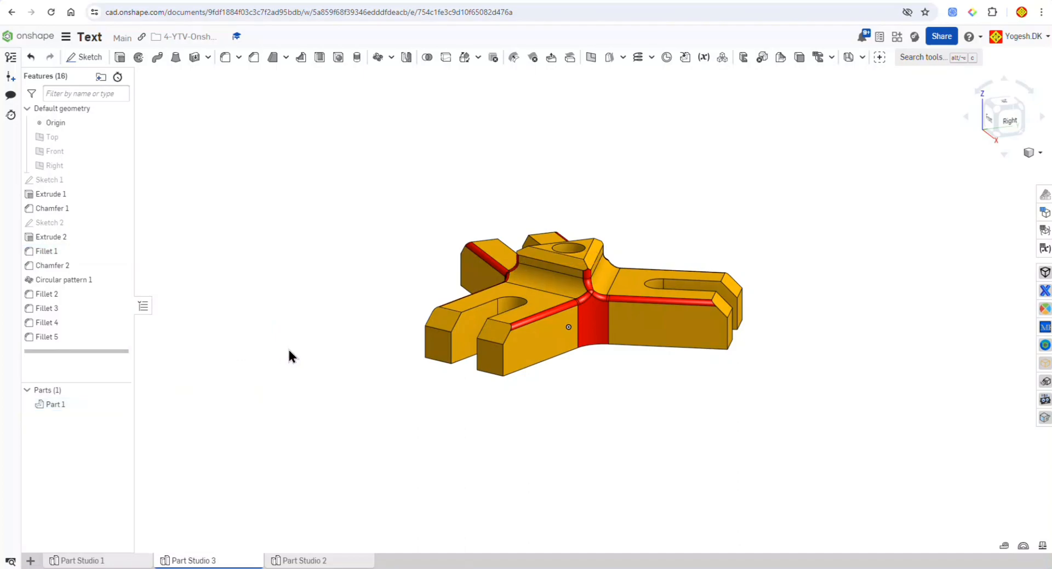
Select the Fillet 2 through Fillet 5 features together and add one red appearance to all four
{"action": "left_click", "coordinate": [59, 294]}
{"action": "left_click", "coordinate": [53, 308], "text": "shift"}
{"action": "left_click_drag", "start_coordinate": [54, 309], "coordinate": [52, 337]}
{"action": "right_click", "coordinate": [52, 343]}
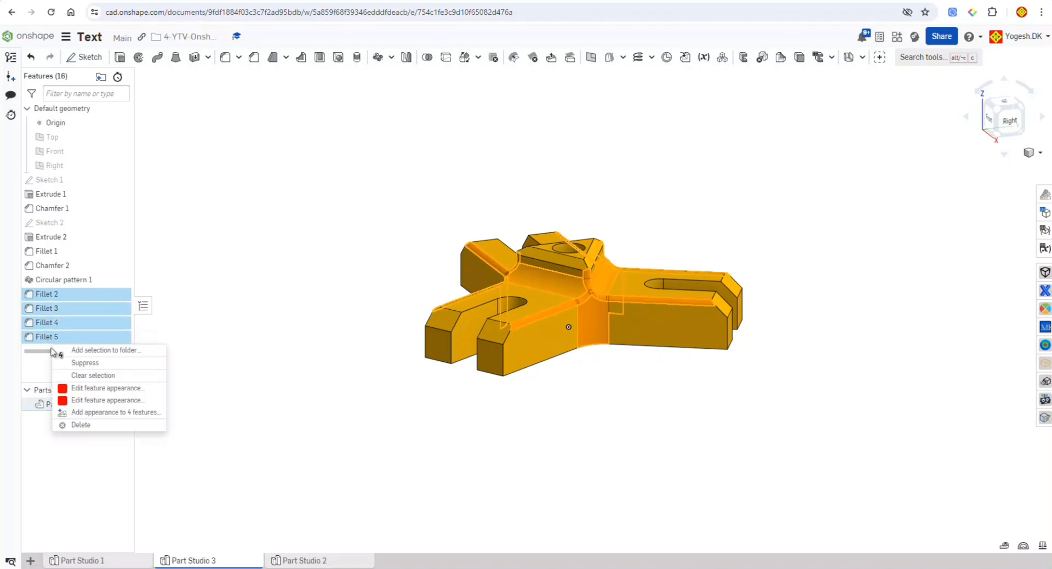
{"action": "left_click", "coordinate": [101, 413]}
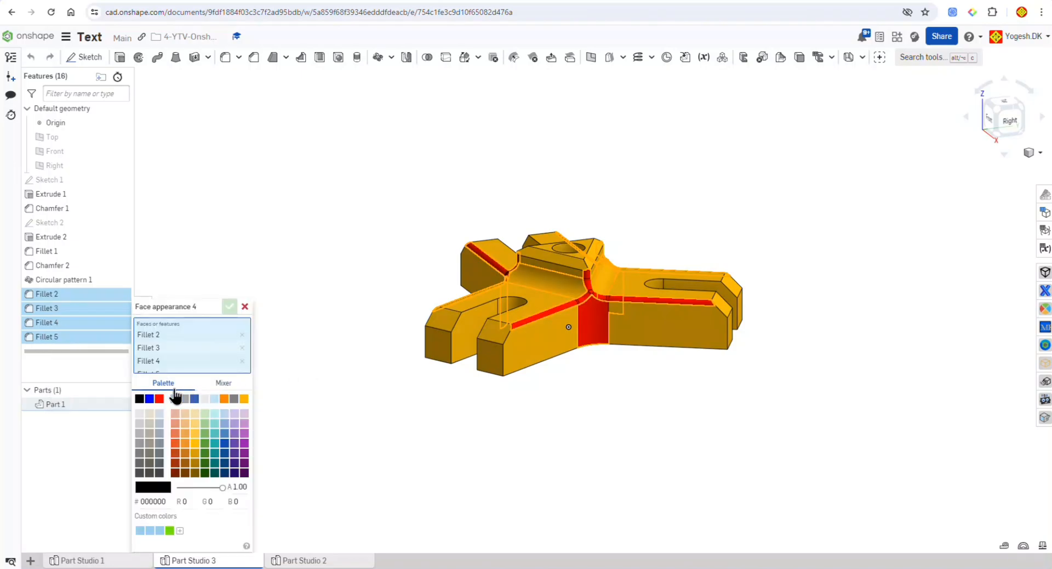
{"action": "left_click", "coordinate": [159, 400]}
{"action": "left_click", "coordinate": [230, 306]}
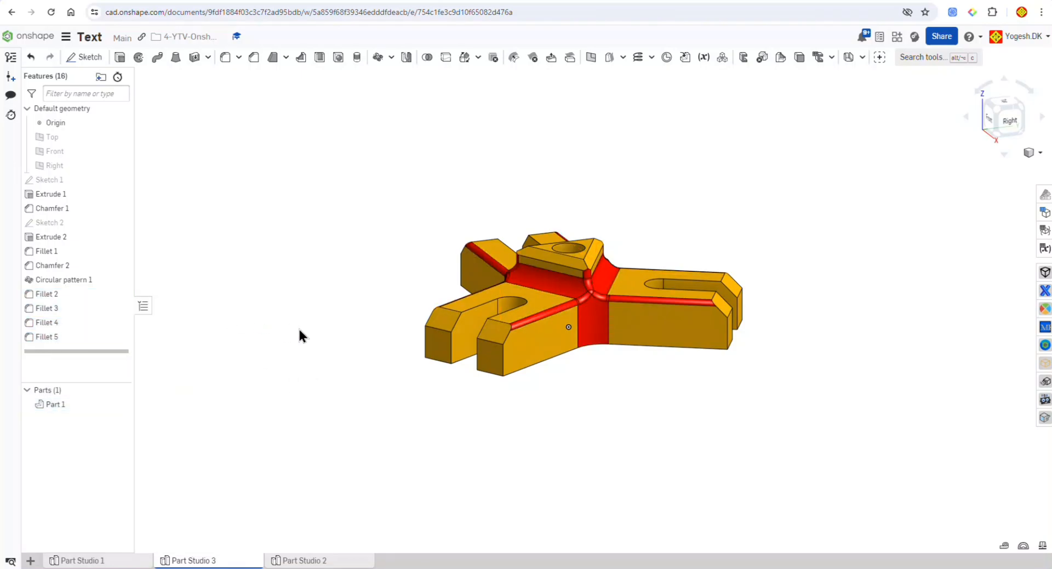
Add a blue appearance to the Chamfer 1 feature around the top of the triangular prism and view the part from above
{"action": "right_click_drag", "start_coordinate": [291, 356], "coordinate": [542, 387]}
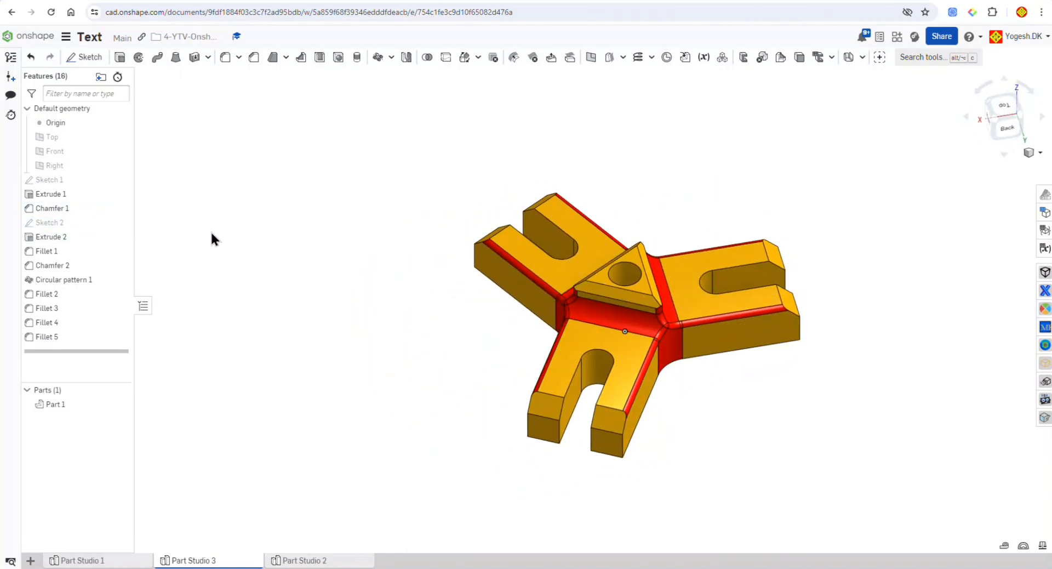
{"action": "right_click", "coordinate": [54, 210]}
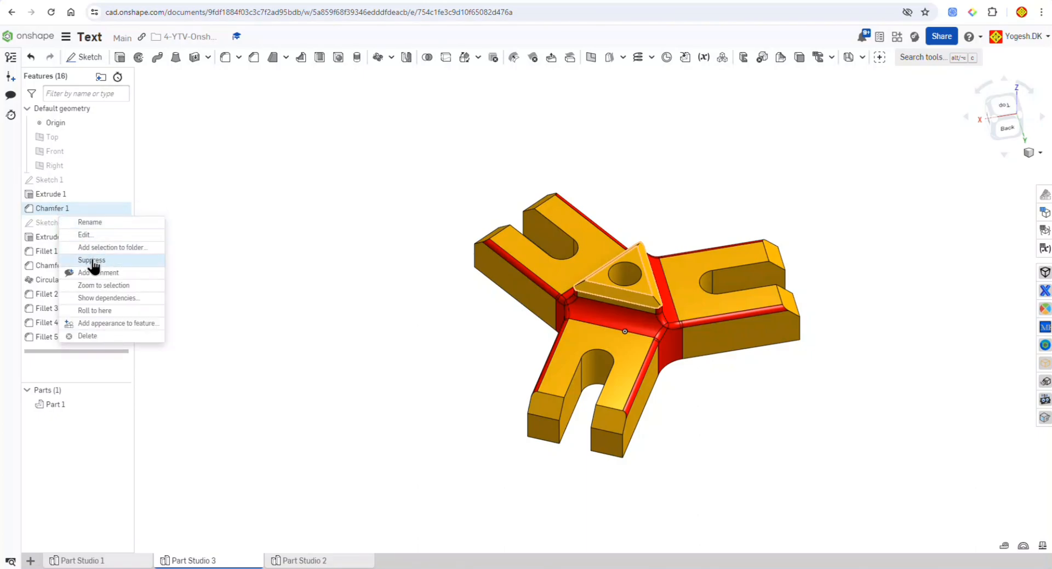
{"action": "left_click", "coordinate": [121, 323]}
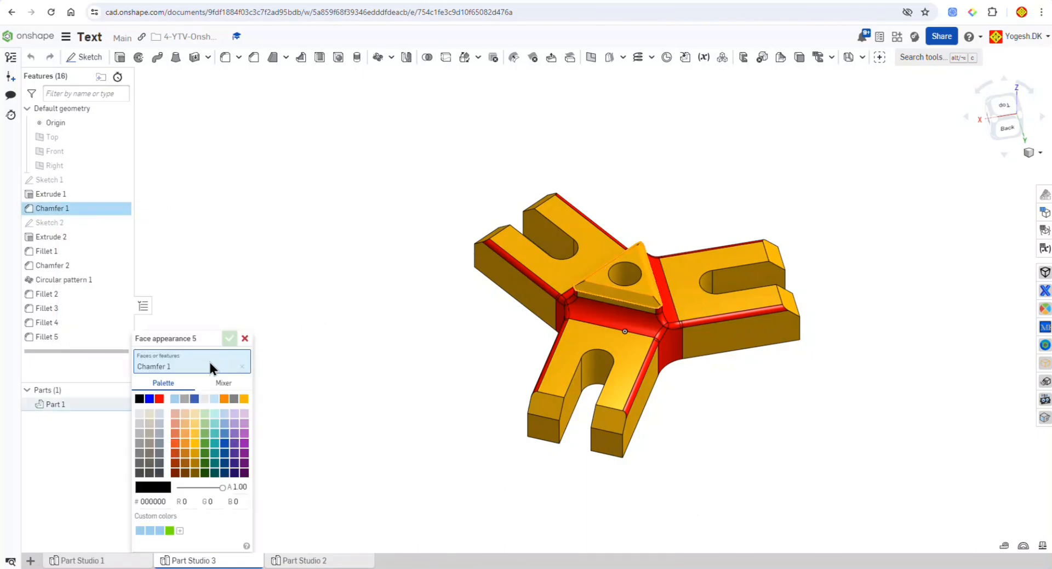
{"action": "left_click", "coordinate": [149, 399]}
{"action": "left_click", "coordinate": [229, 338]}
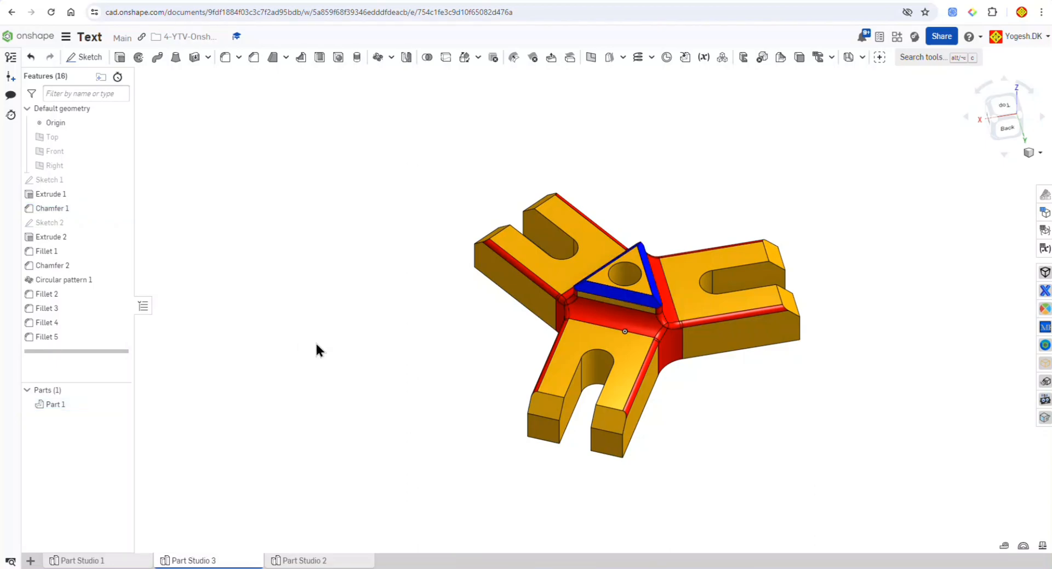
{"action": "left_click", "coordinate": [1004, 106]}
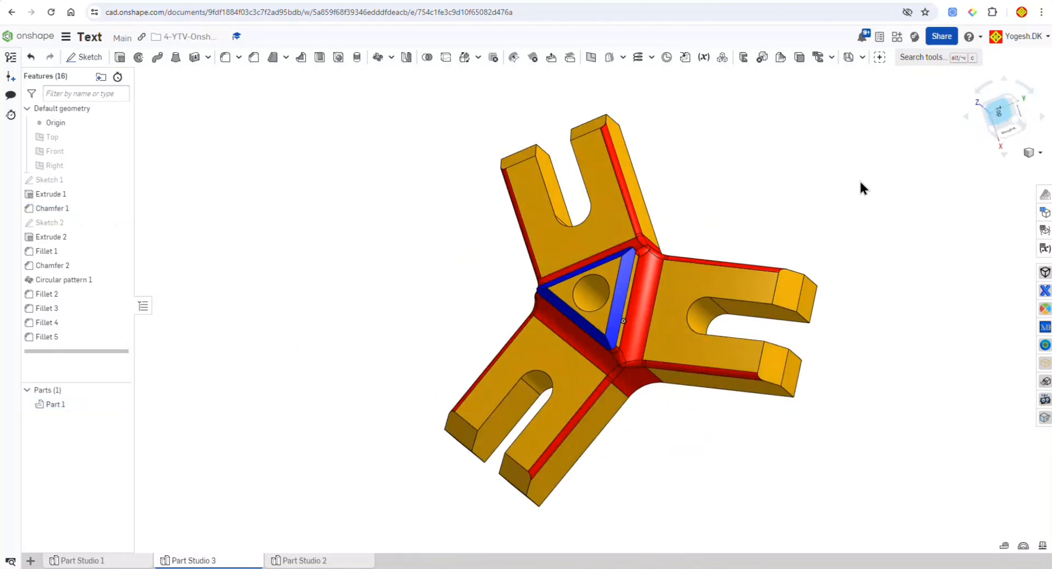